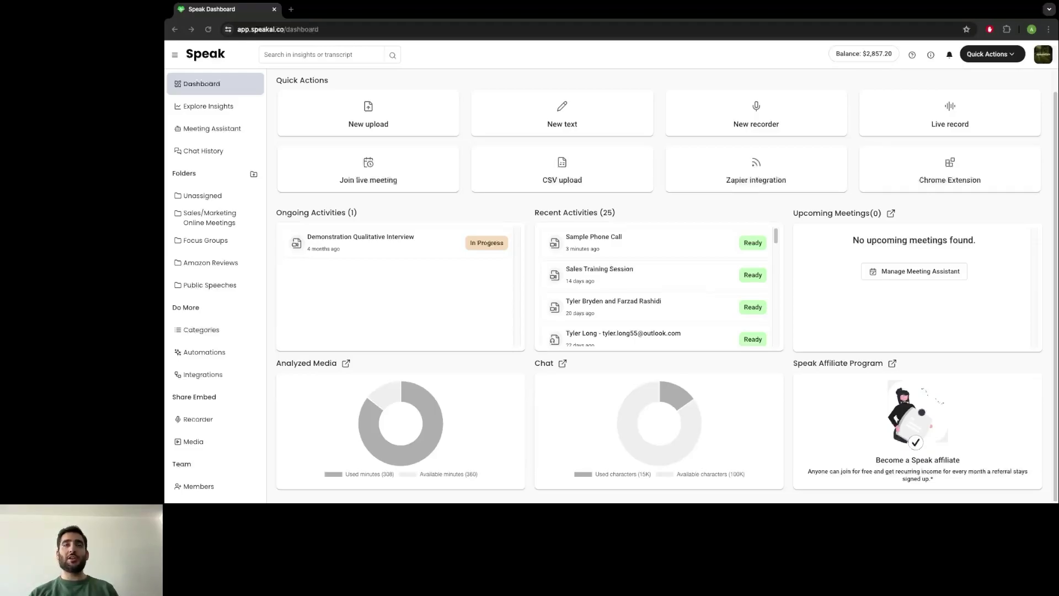
Step: Start a CSV import with the Spotify Cancellations file and check which folders it can be saved to
left_click(562, 168)
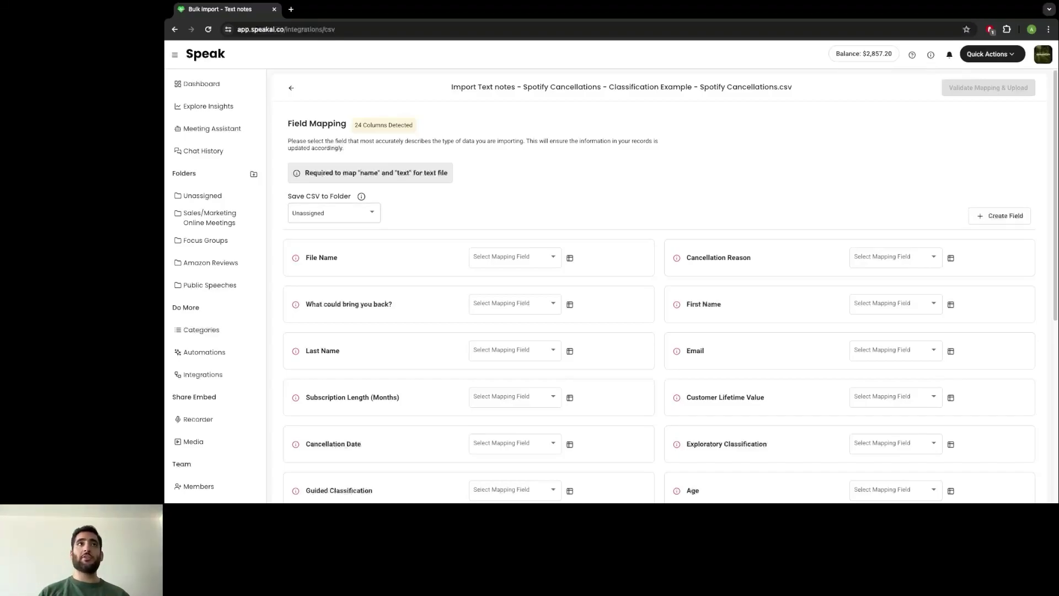
left_click(334, 213)
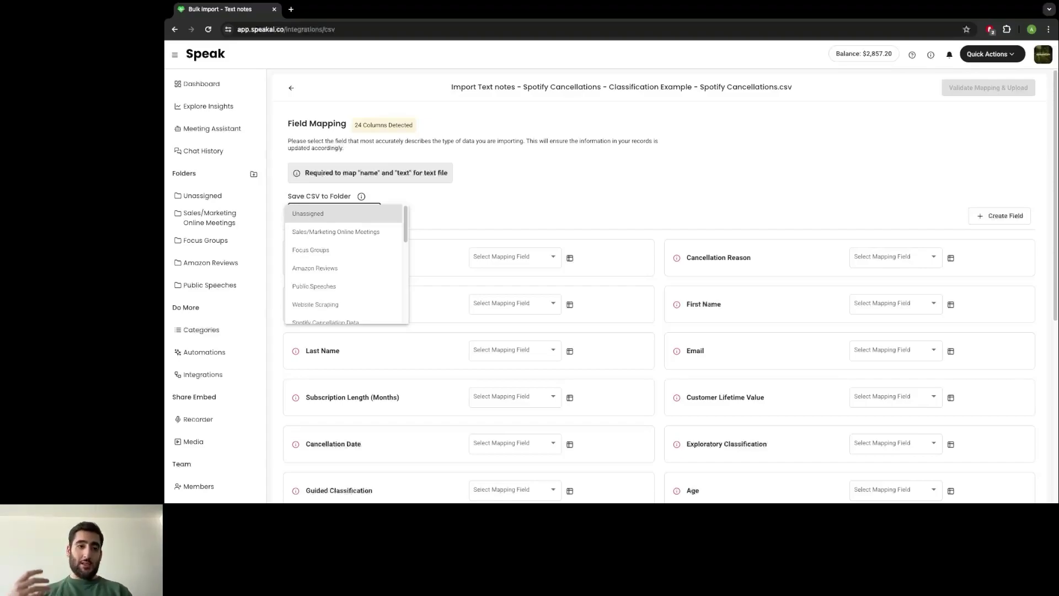
key("Escape")
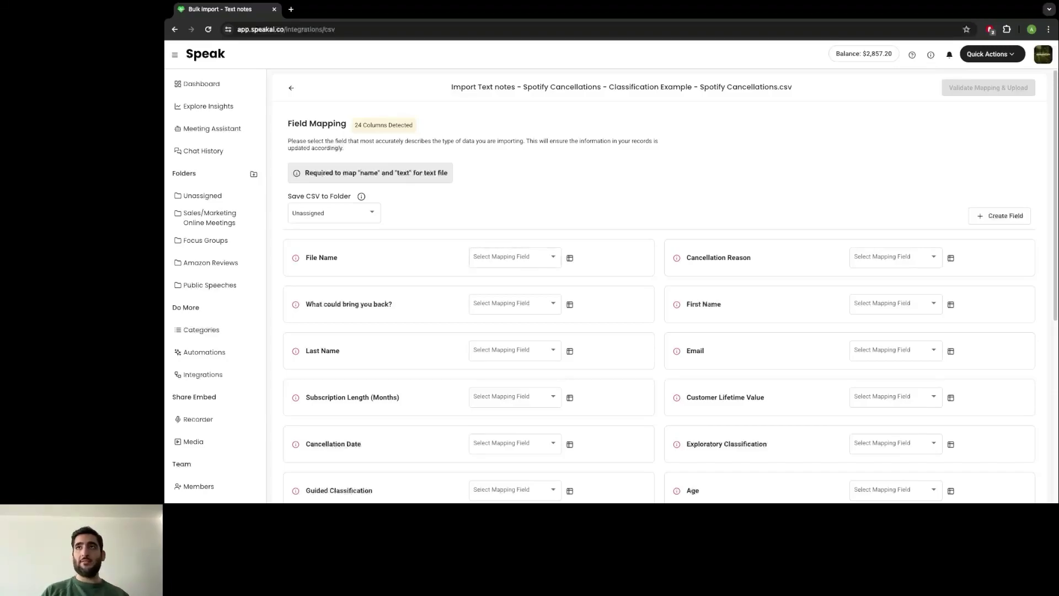
Step: Start creating a custom field from the field mapping page and choose Text as its type
left_click(999, 216)
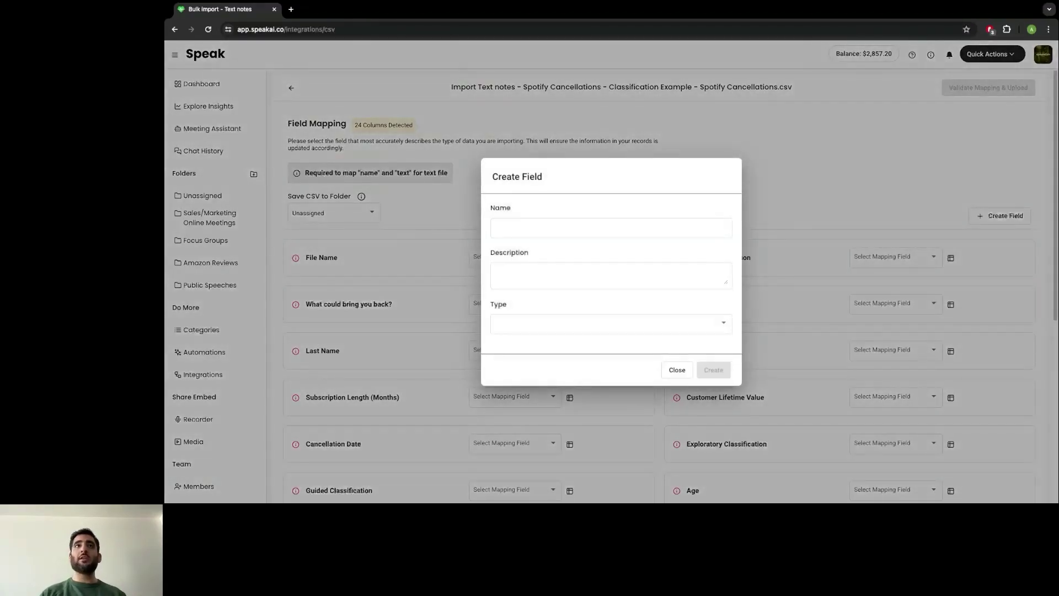
left_click(612, 228)
left_click(611, 275)
left_click(611, 324)
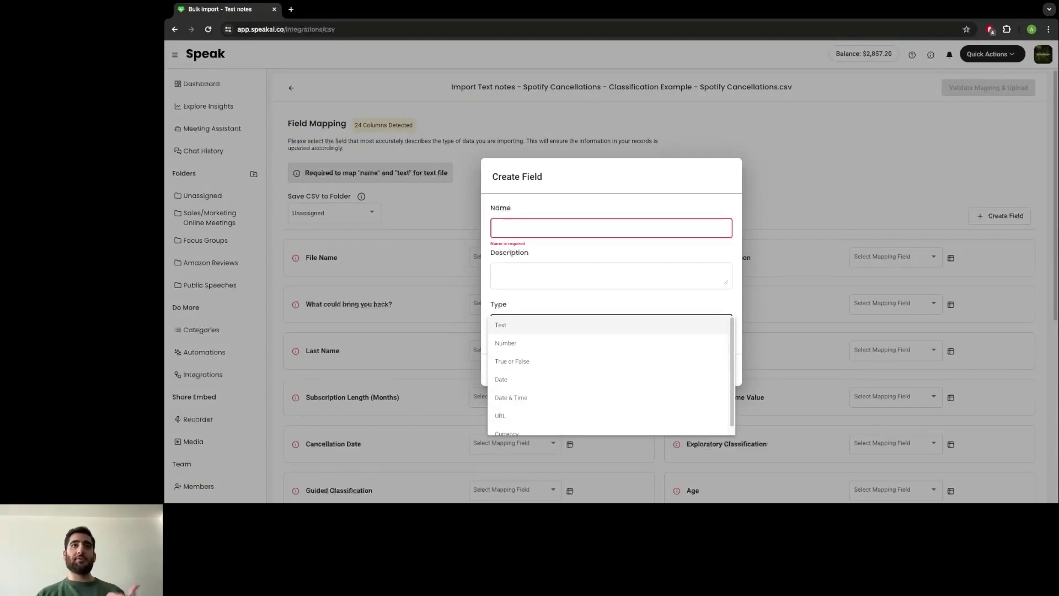
left_click(611, 325)
Step: Name the new field "Subscription Cancellation Date", set its type to Date, and close the field form
left_click(611, 228)
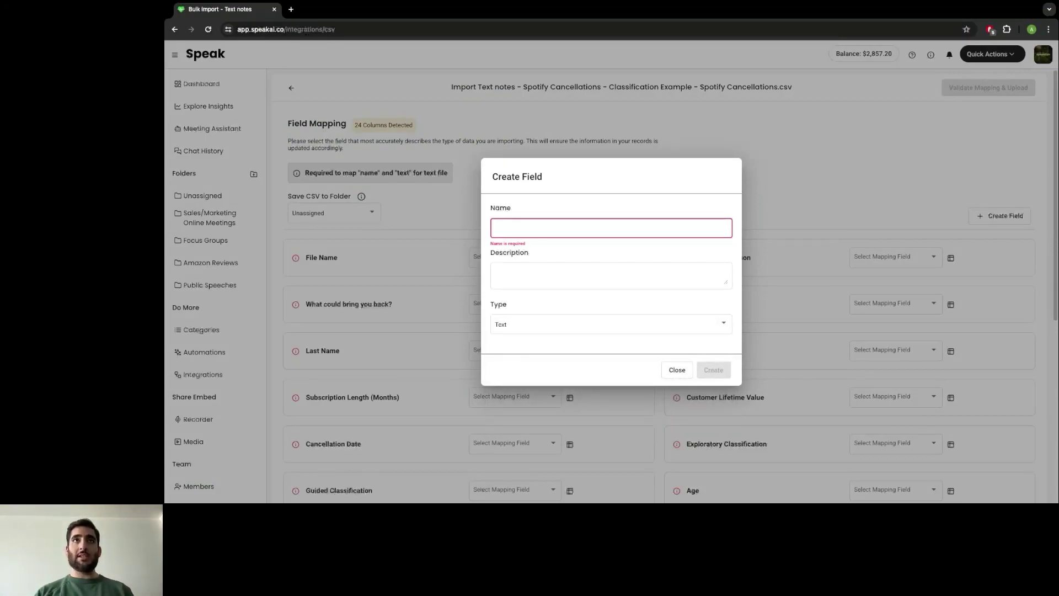
type("Subscriptio")
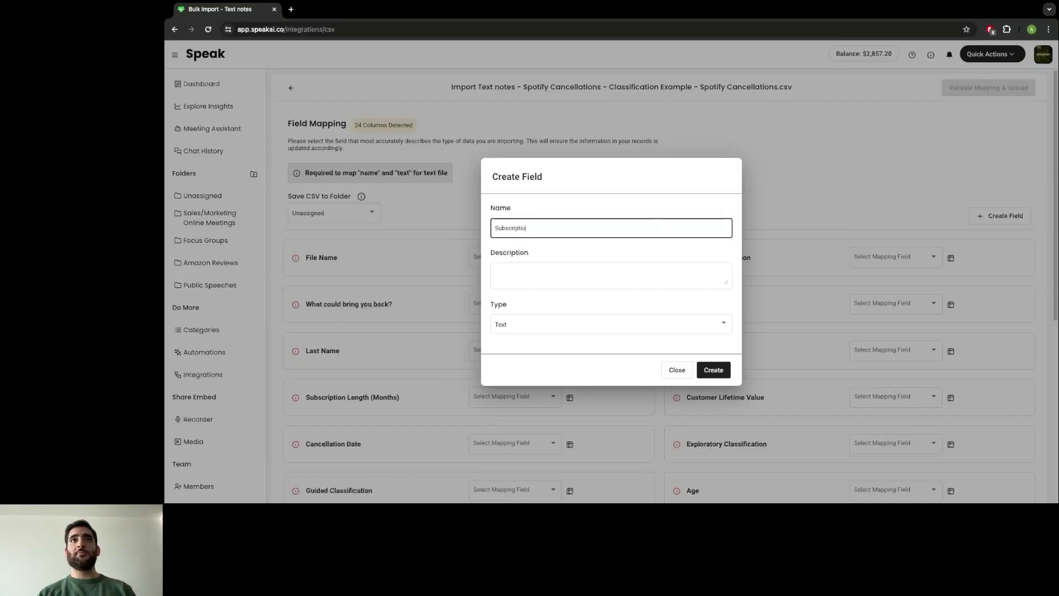
type("n Cancalation")
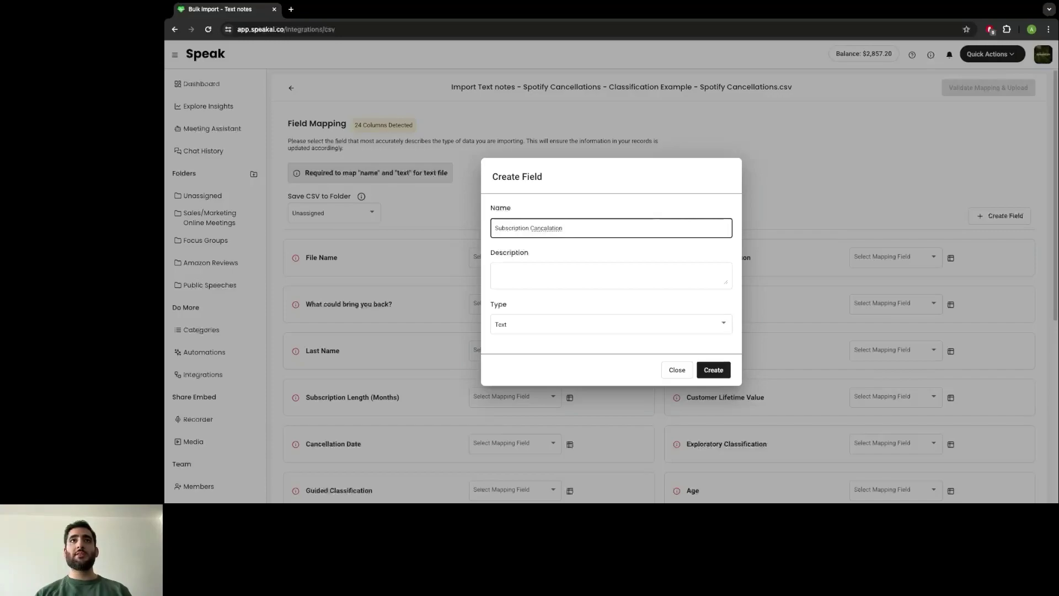
key("alt+shift+Left")
type("Cancellation Date")
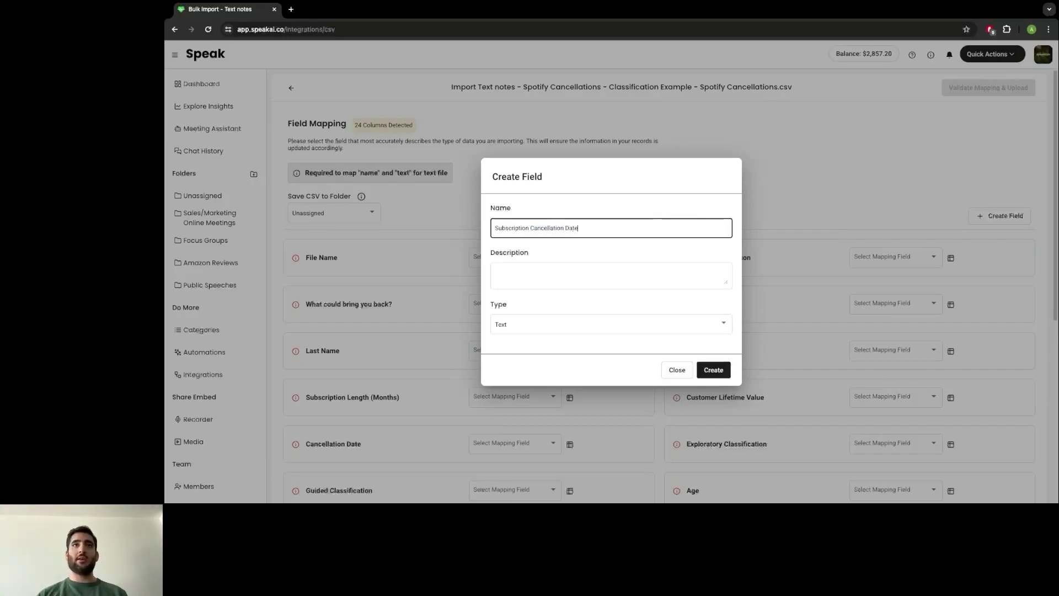
left_click(607, 325)
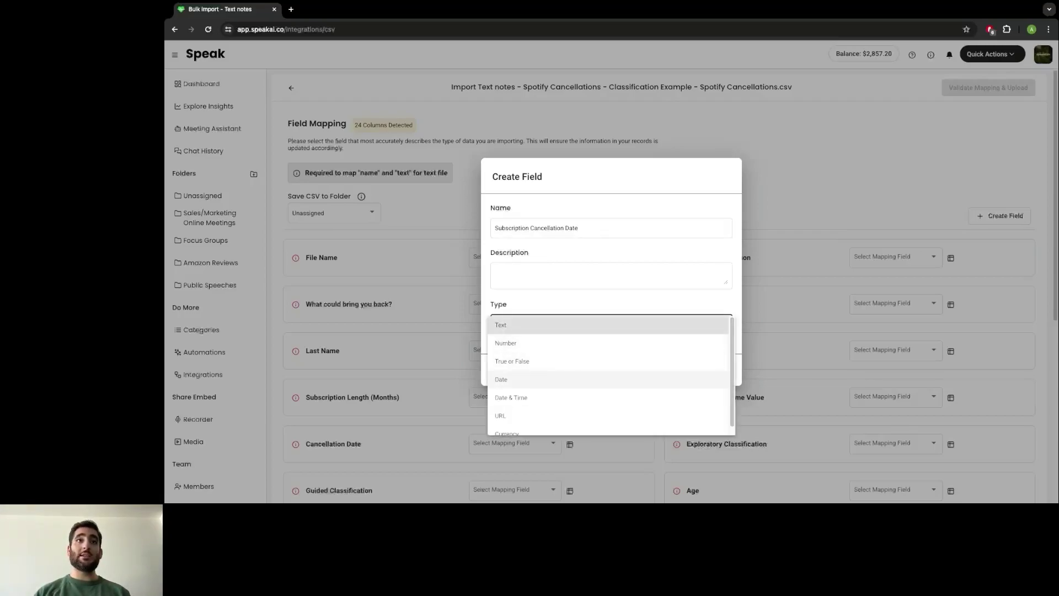
left_click(501, 380)
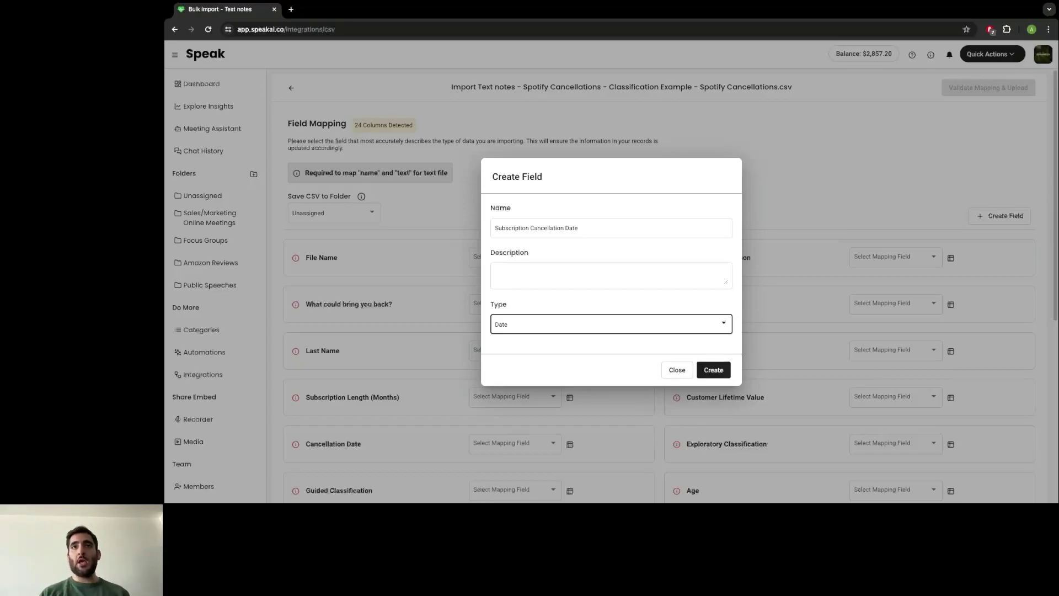
left_click(515, 397)
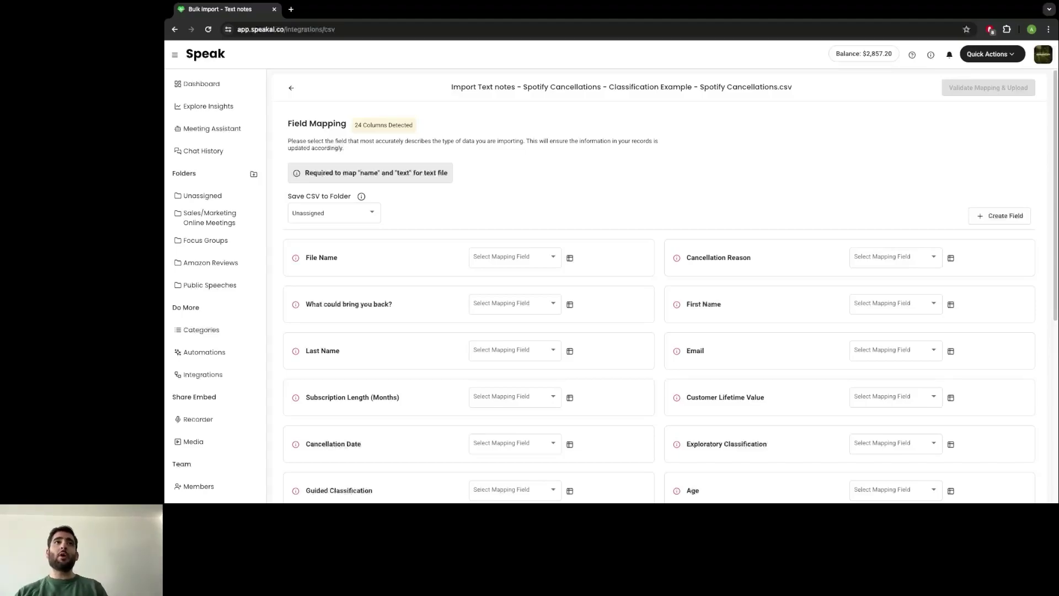
Step: Map the Cancellation Reason column to the required Text field and the File Name column to the required Name field
left_click_drag(751, 257, 686, 258)
left_click(686, 258)
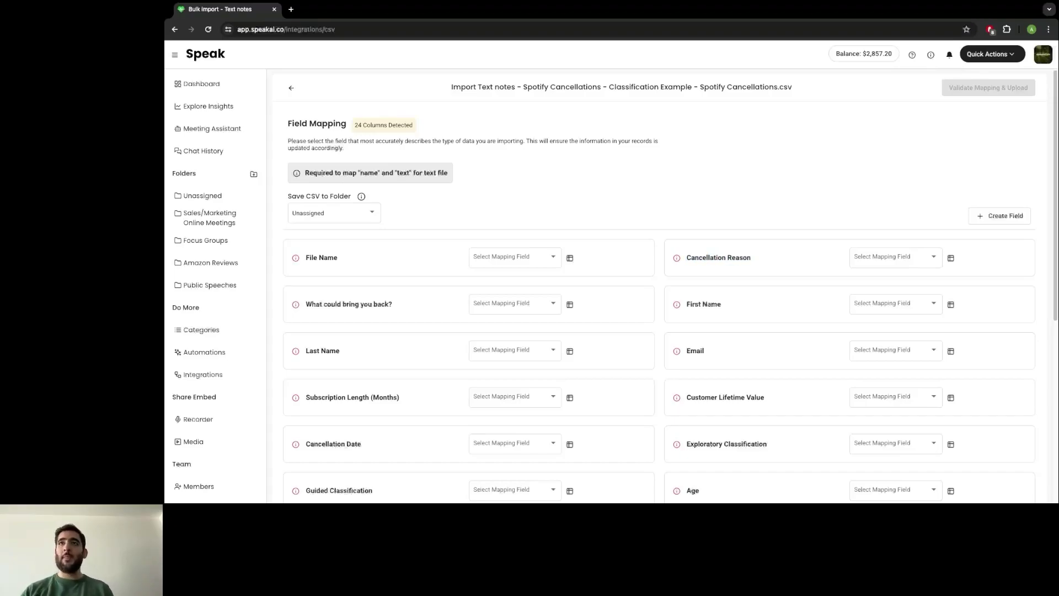
left_click(894, 257)
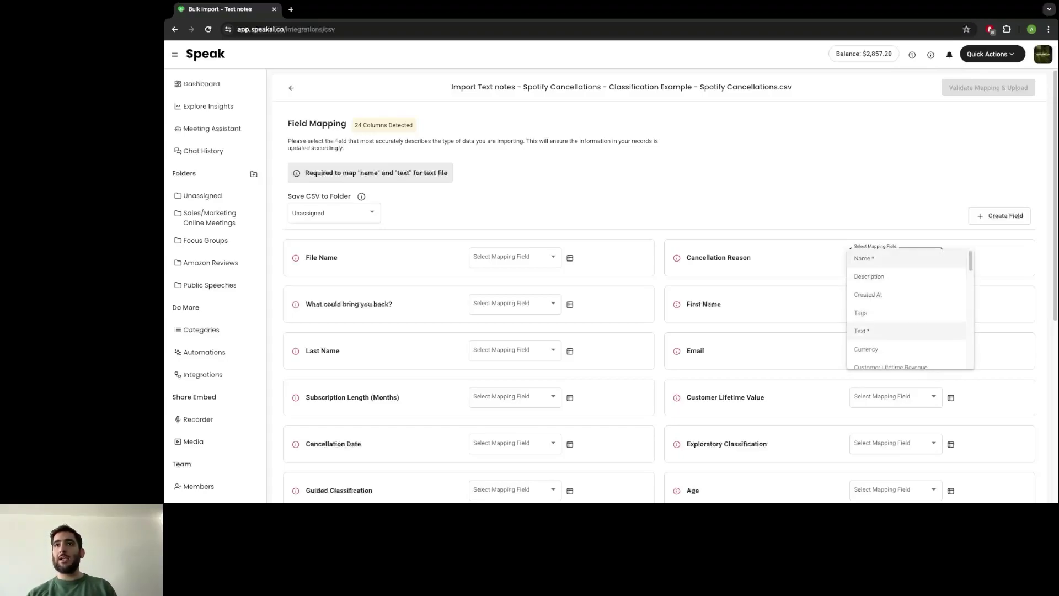
left_click(862, 331)
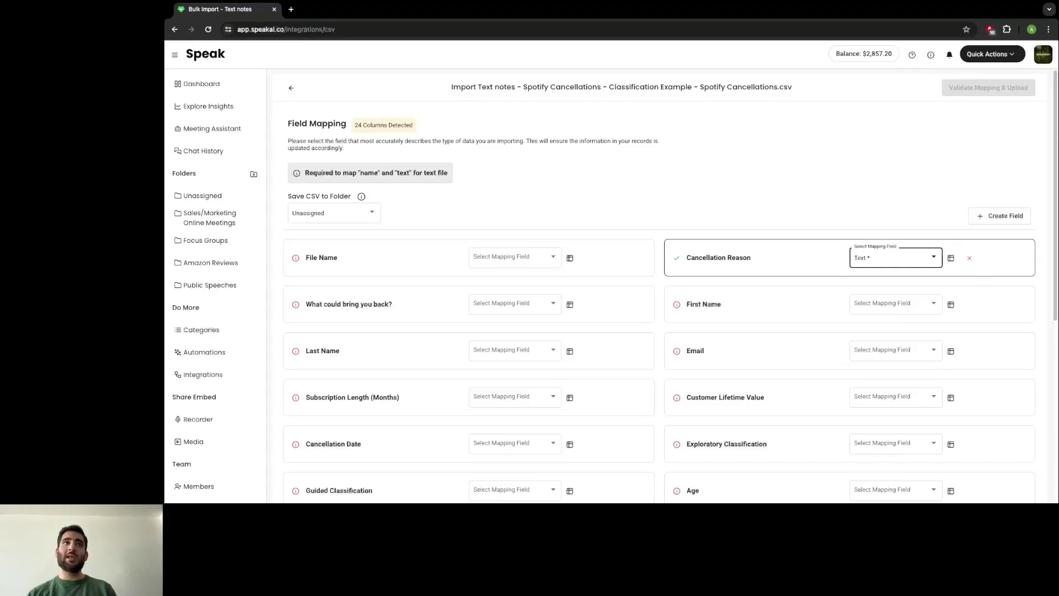
left_click(514, 257)
left_click(497, 258)
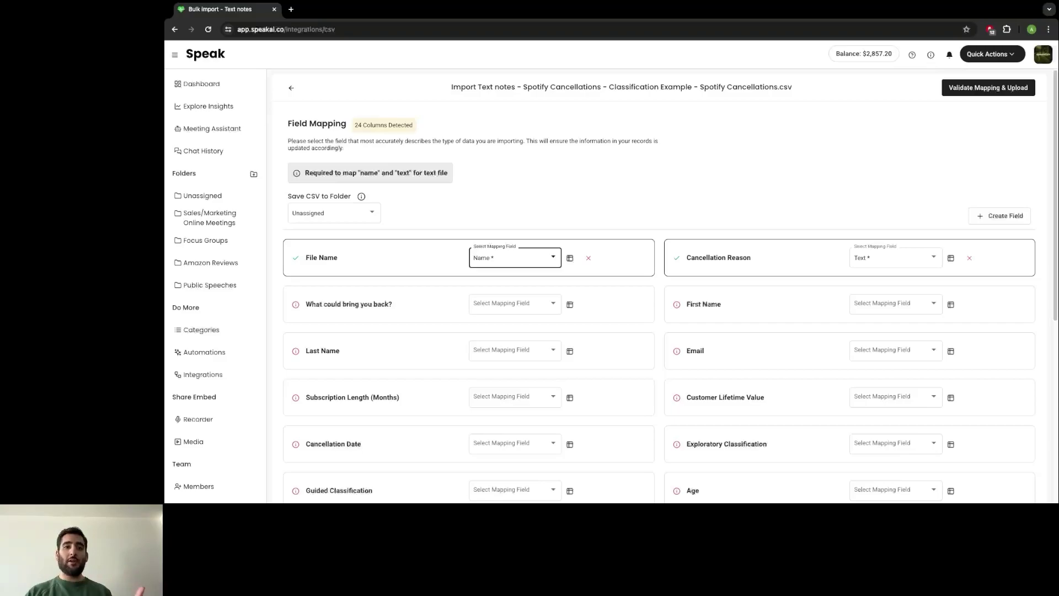
Step: Map the CSV's City column to the City field
scroll(670, 284, "down", 4)
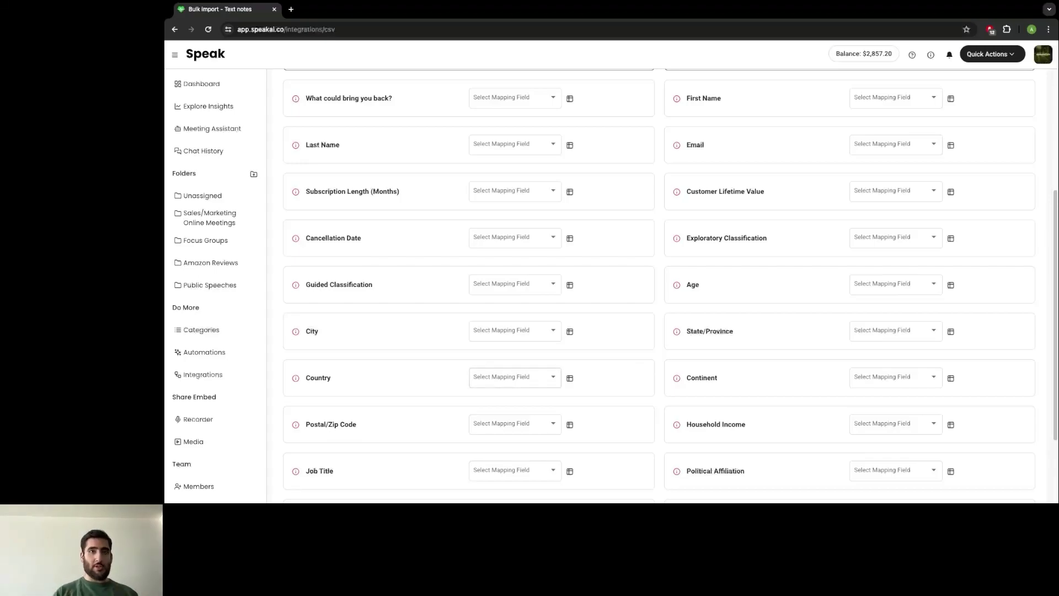
left_click(513, 330)
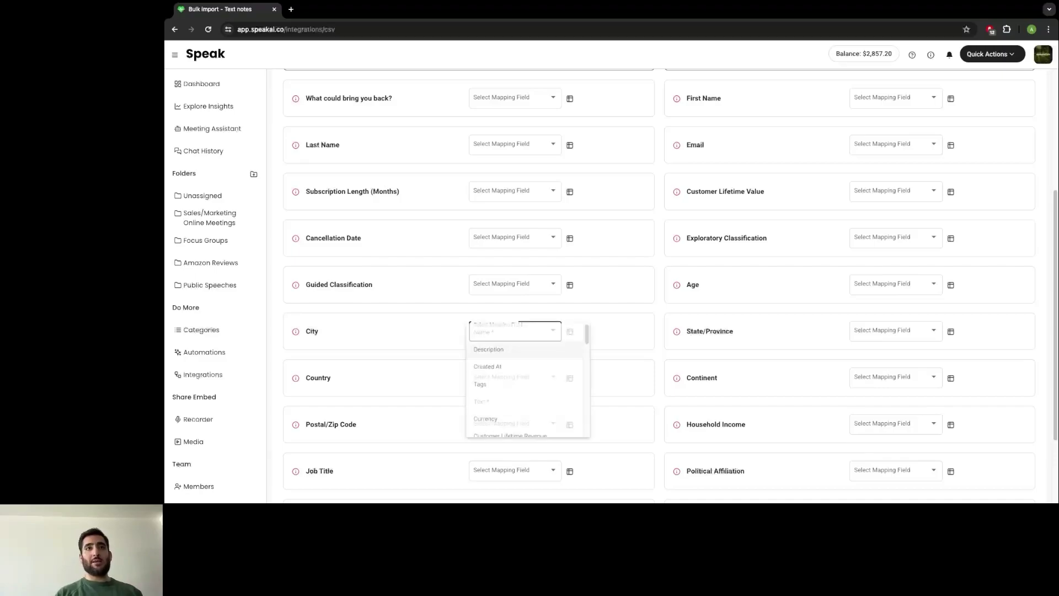
scroll(529, 383, "down", 10)
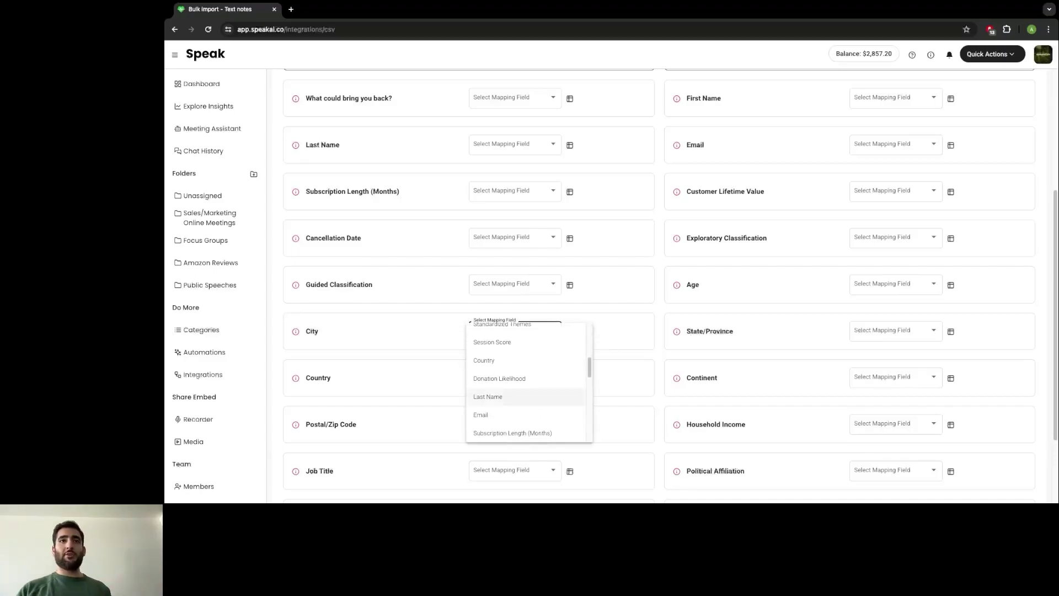
left_click(497, 379)
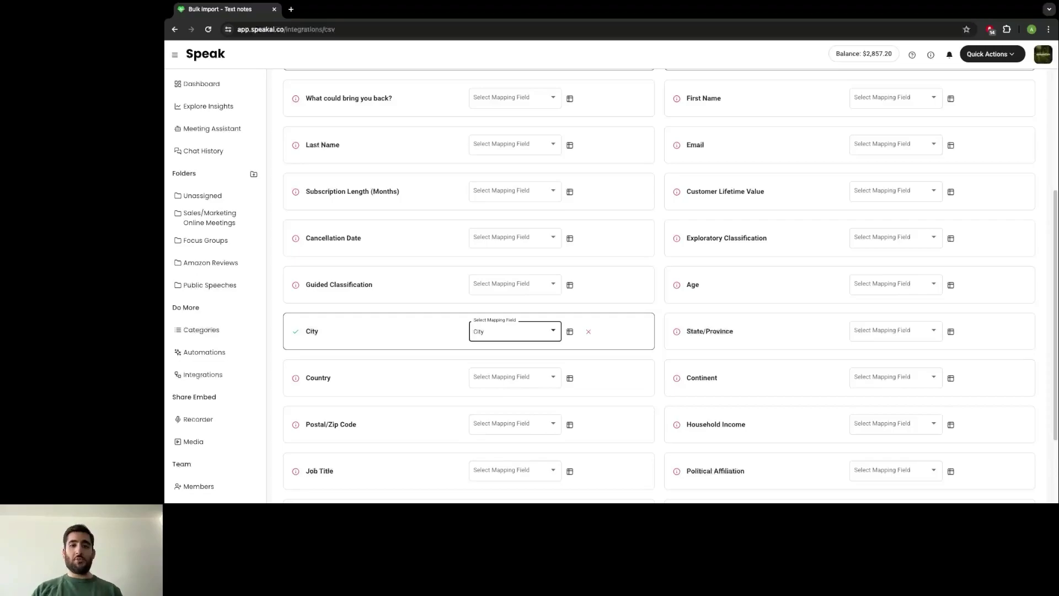
scroll(670, 285, "up", 4)
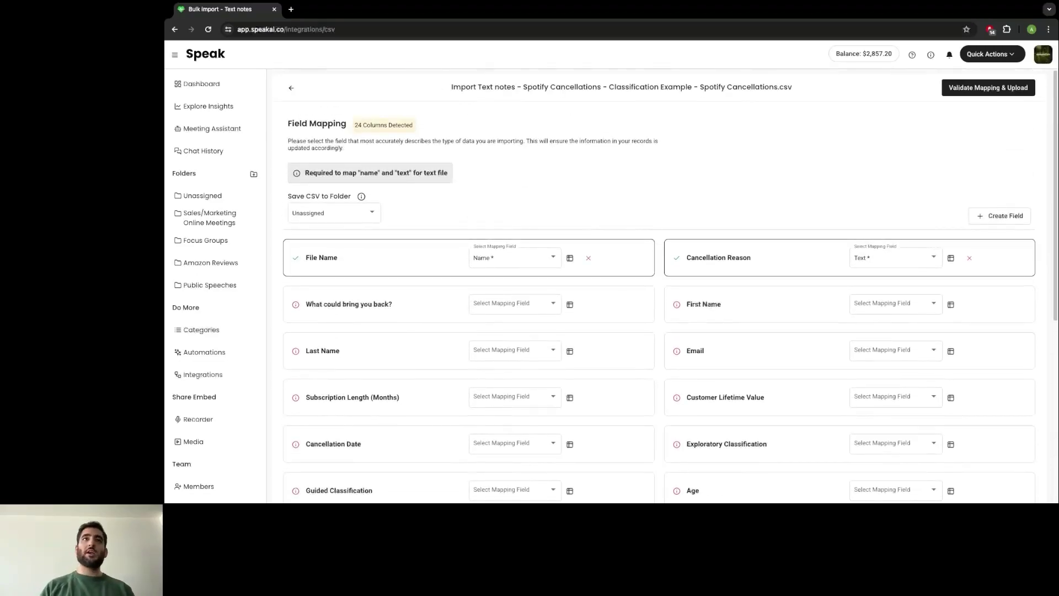
Step: Leave the import, open the Fields page of the account profile, and review the existing fields with their types
left_click(198, 83)
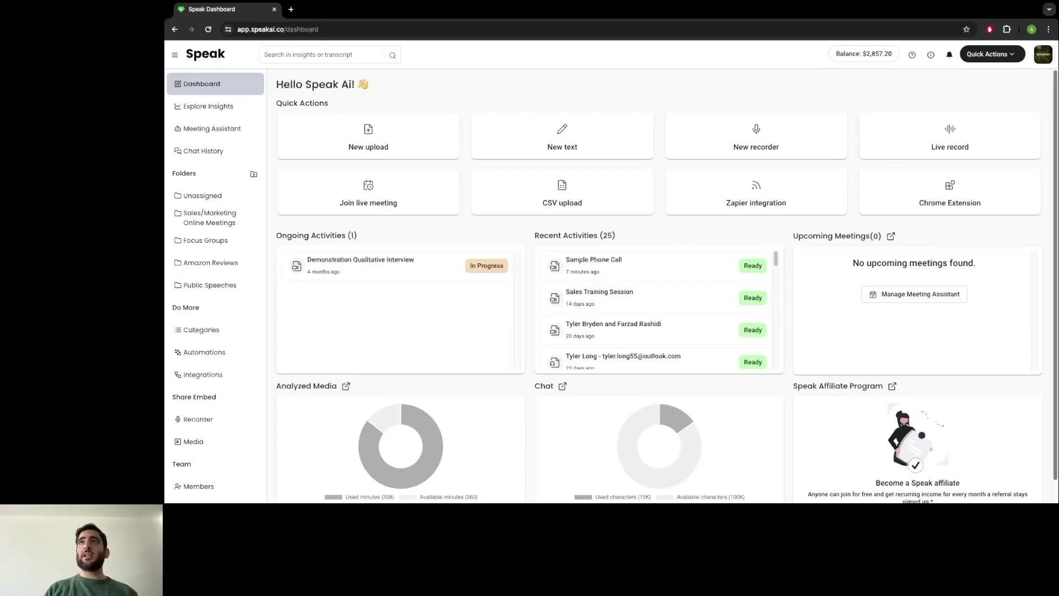
left_click(1043, 54)
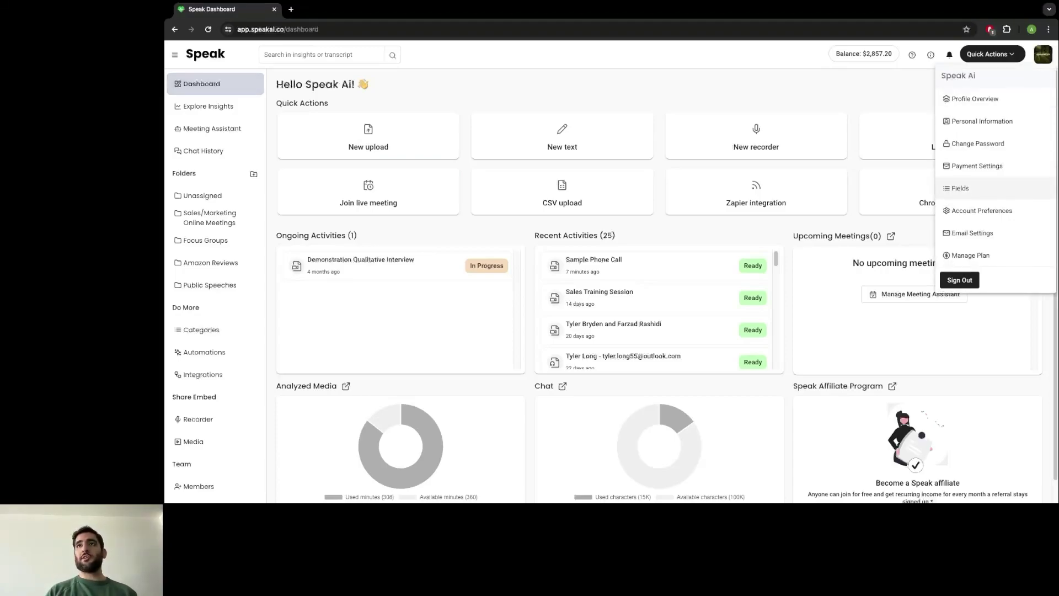
left_click(961, 189)
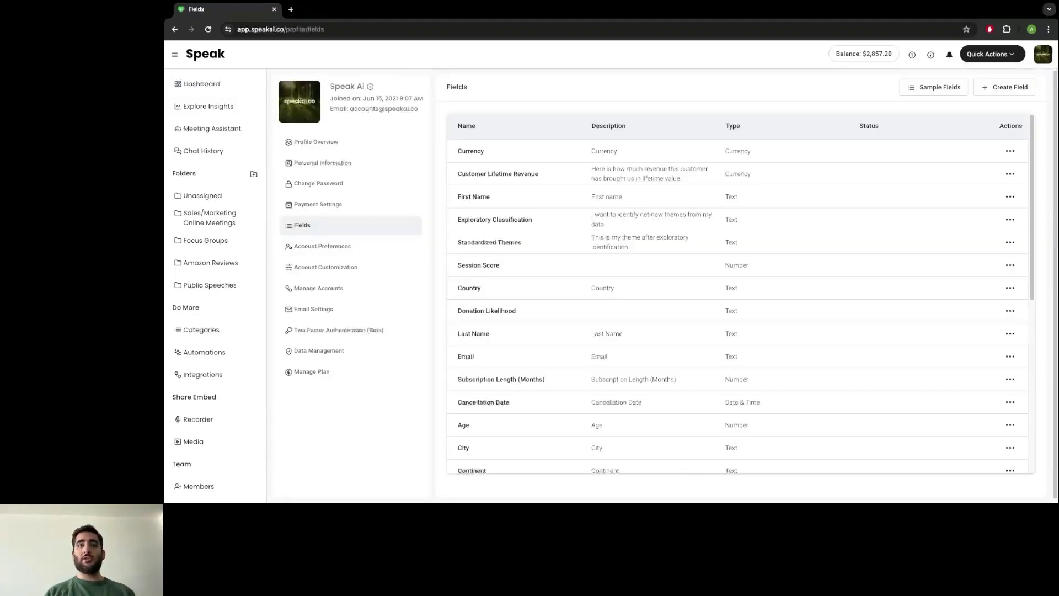
scroll(738, 304, "down", 4)
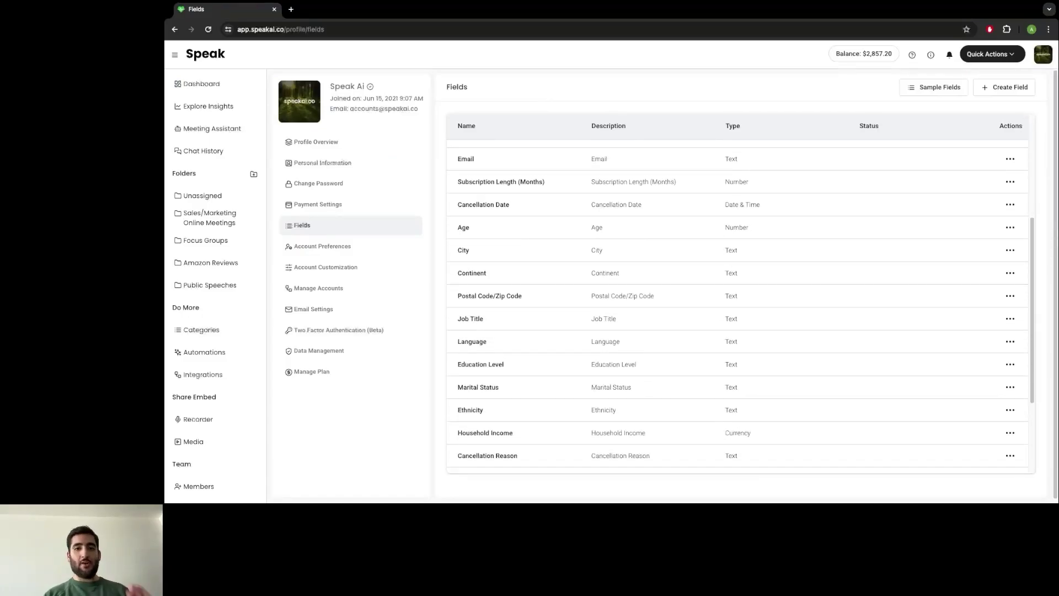
scroll(738, 304, "up", 4)
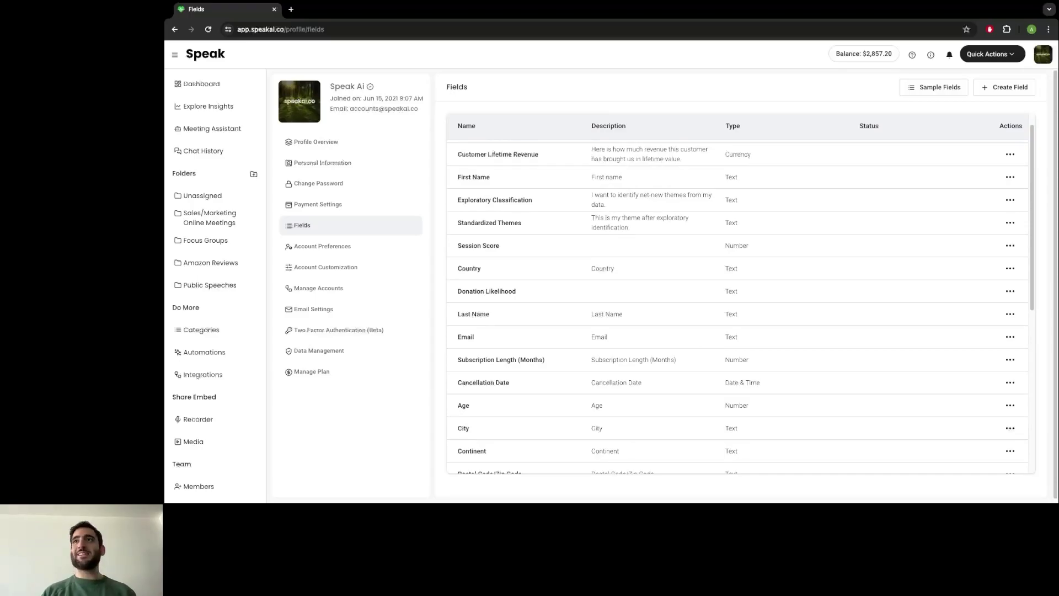
scroll(741, 295, "up", 1)
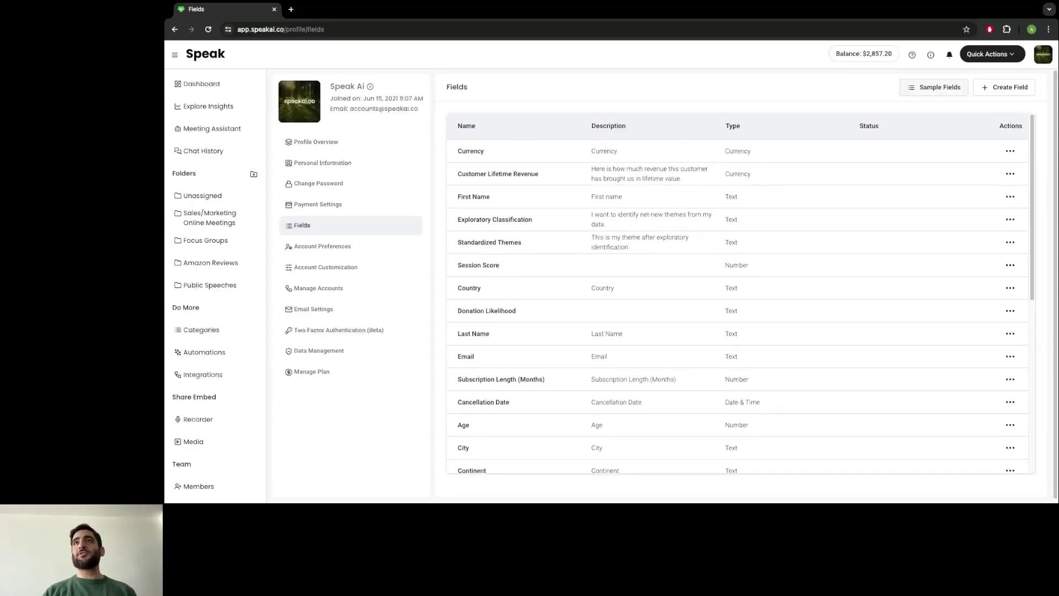
Step: Review the sample fields that can be added to the account's field list, and close them
left_click(934, 87)
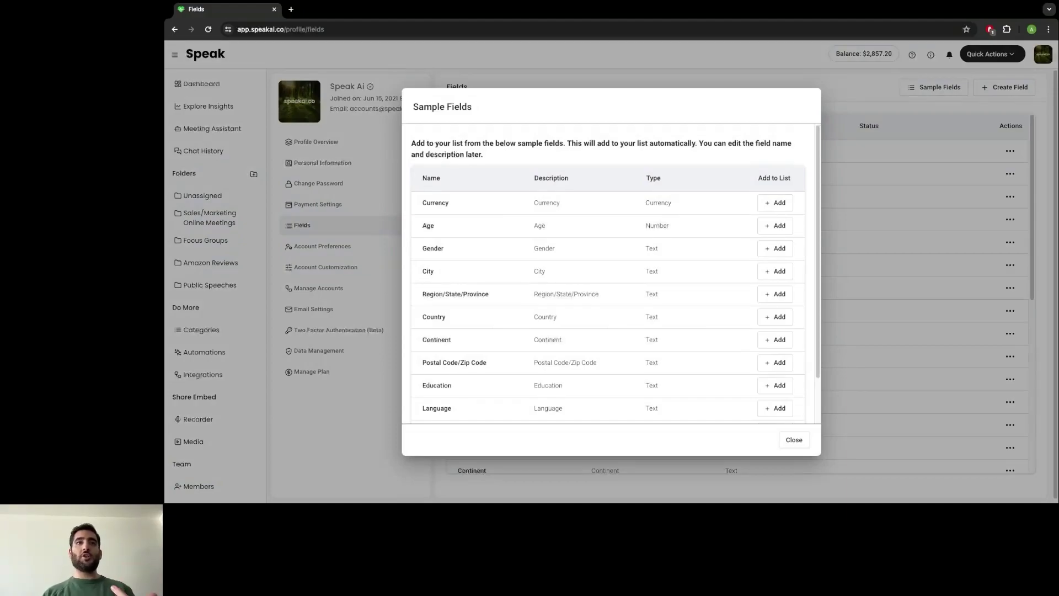
scroll(611, 273, "down", 2)
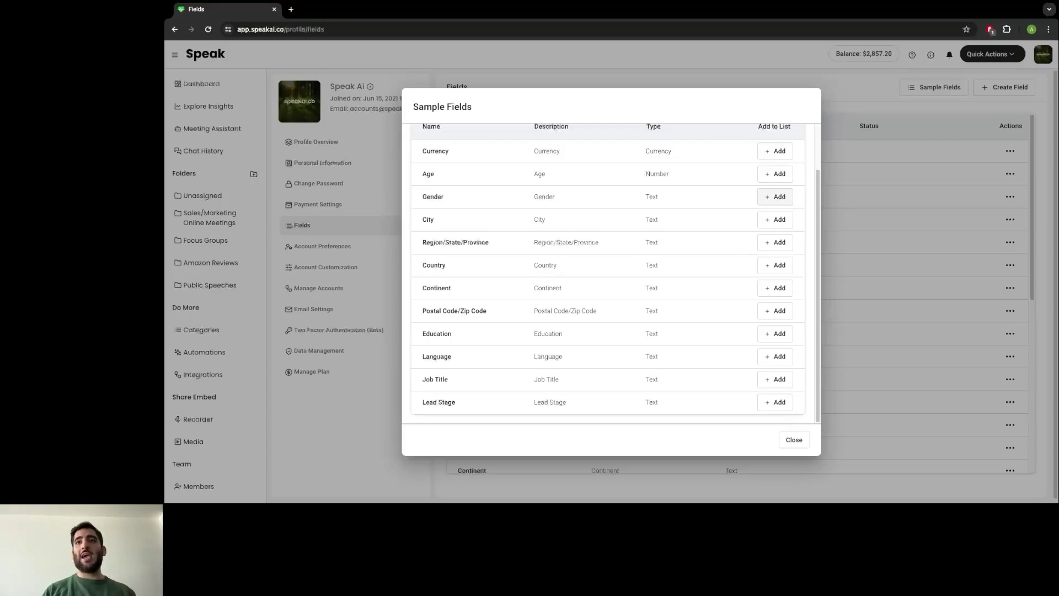
left_click(795, 439)
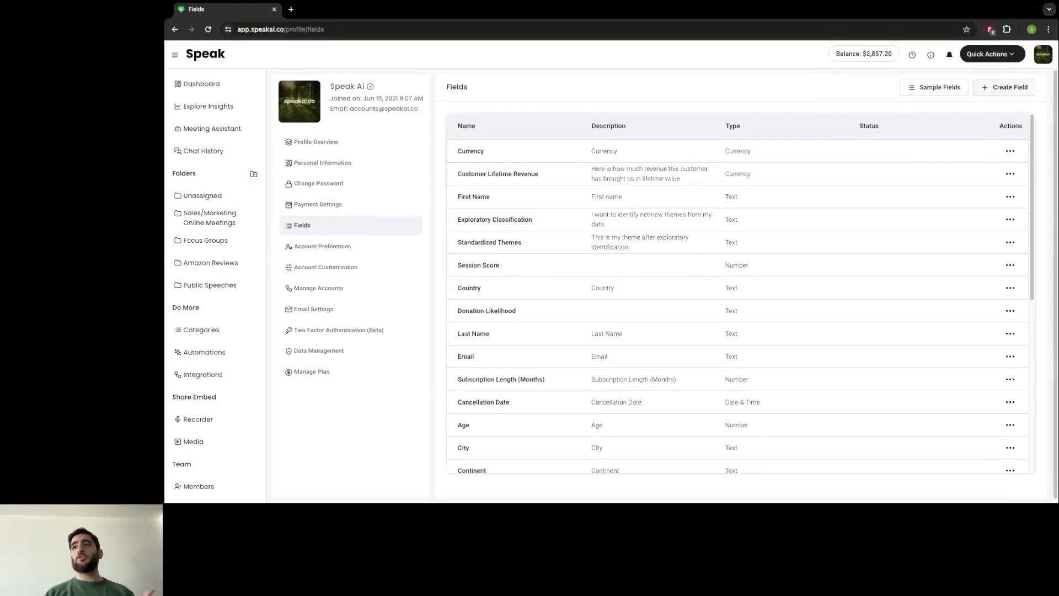
Step: Open a blank form for creating an account field and examine its name, description and available type options
left_click(1004, 88)
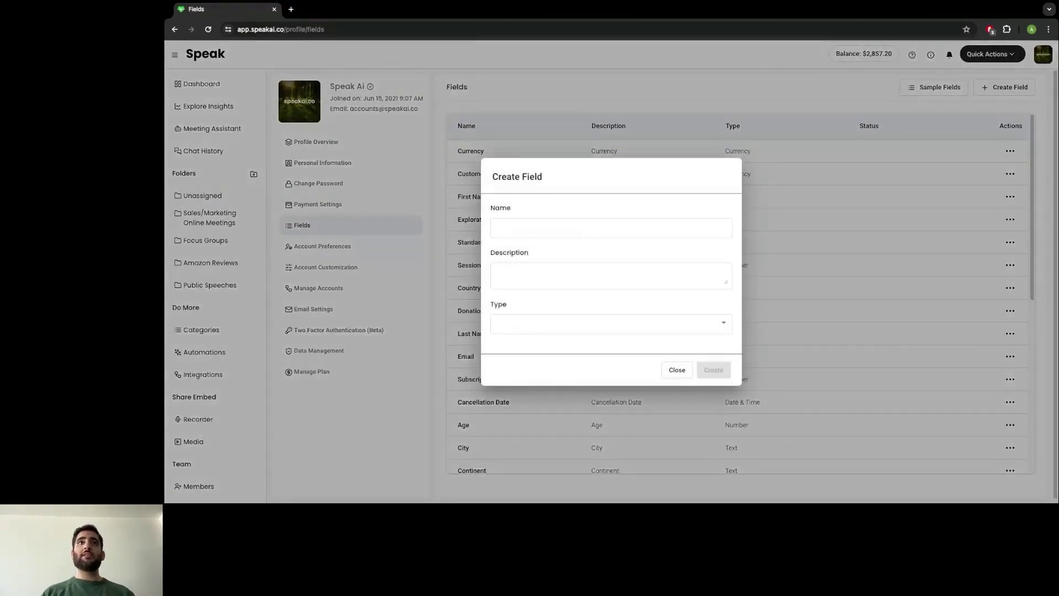
left_click(611, 228)
left_click(611, 276)
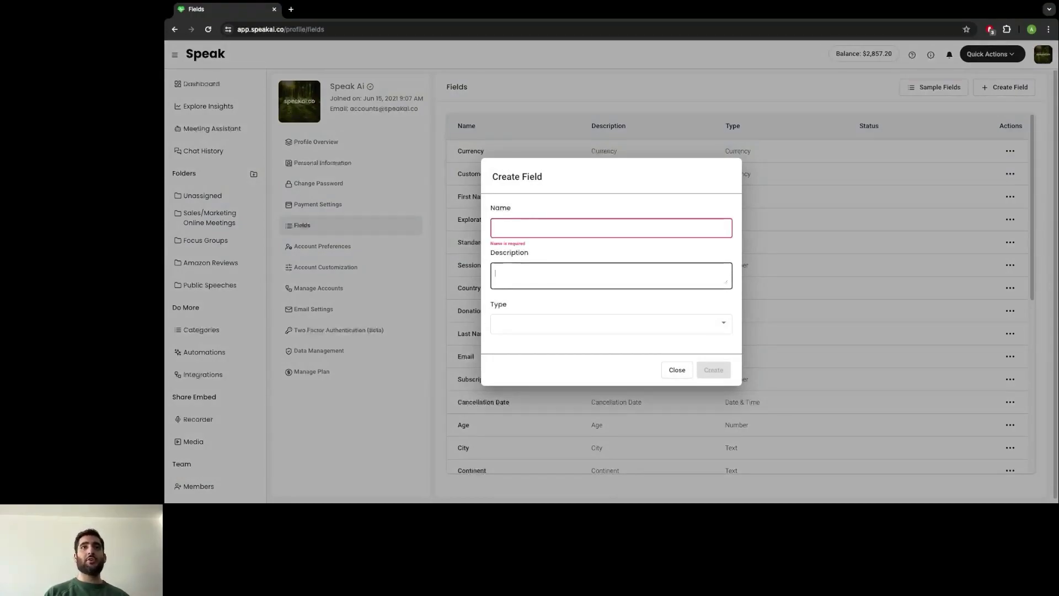
left_click(611, 324)
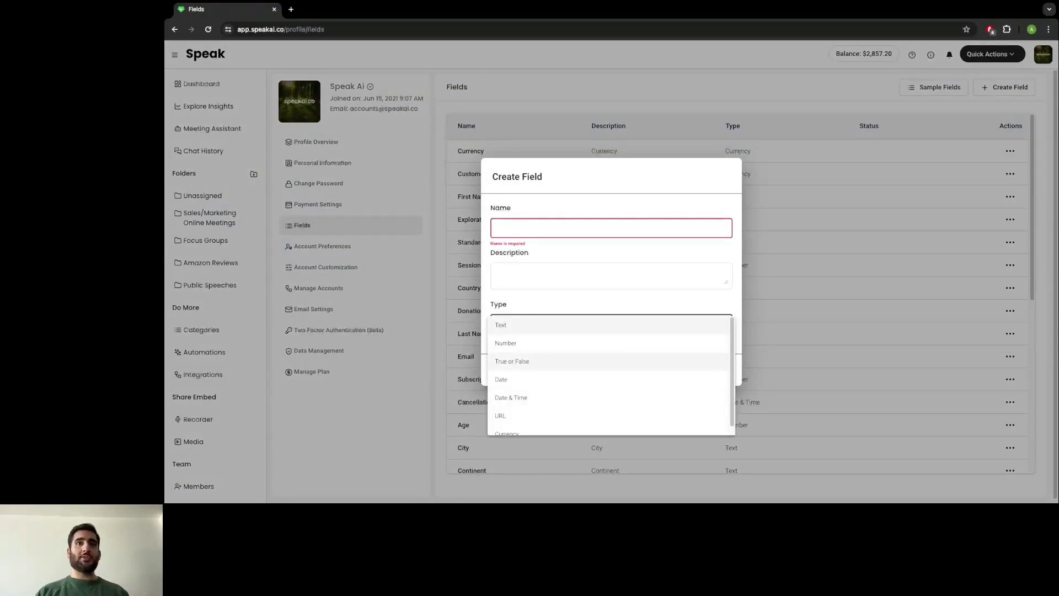
scroll(610, 407, "down", 1)
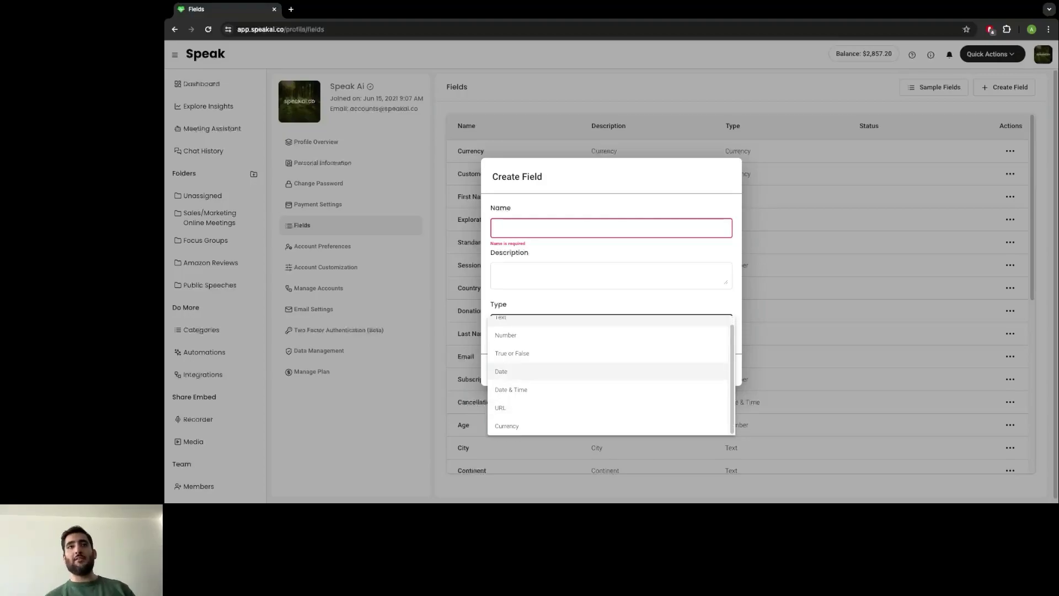
key("Escape")
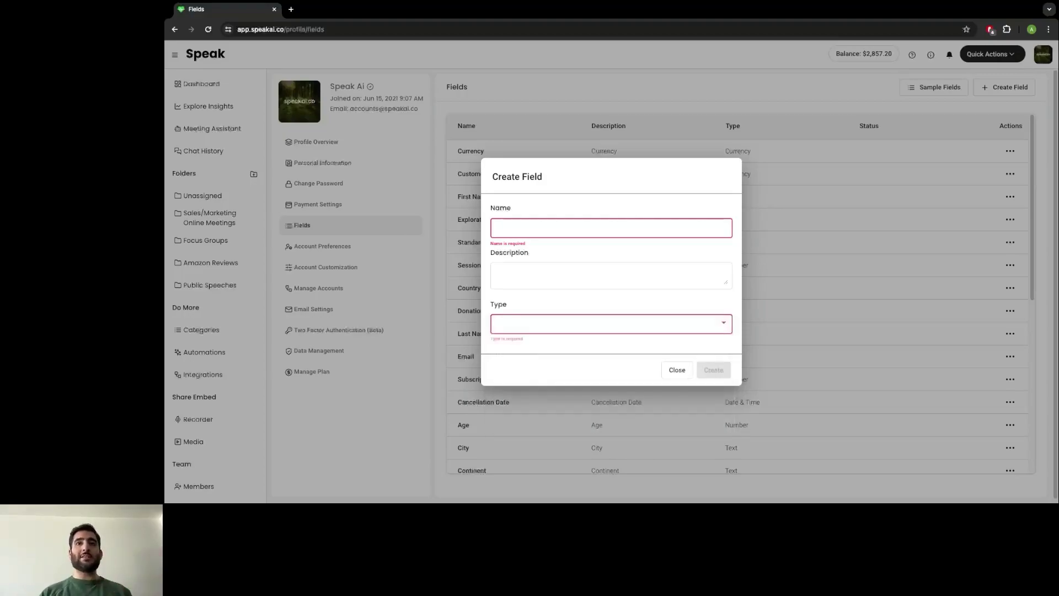
Step: Close the blank field form, open the Spotify Cancellation Data folder, and look through its records
left_click(678, 370)
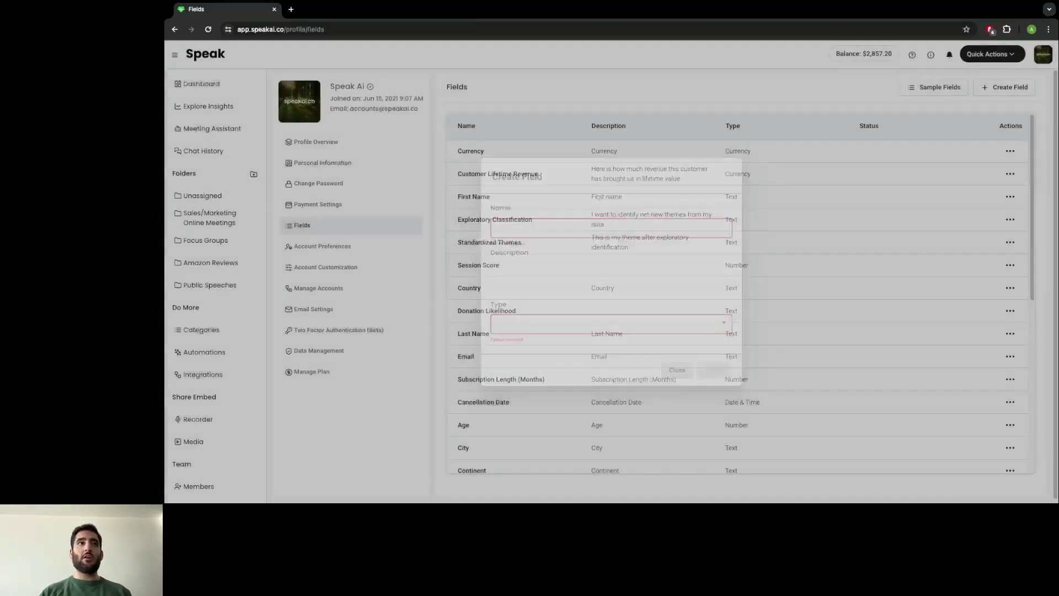
left_click(184, 173)
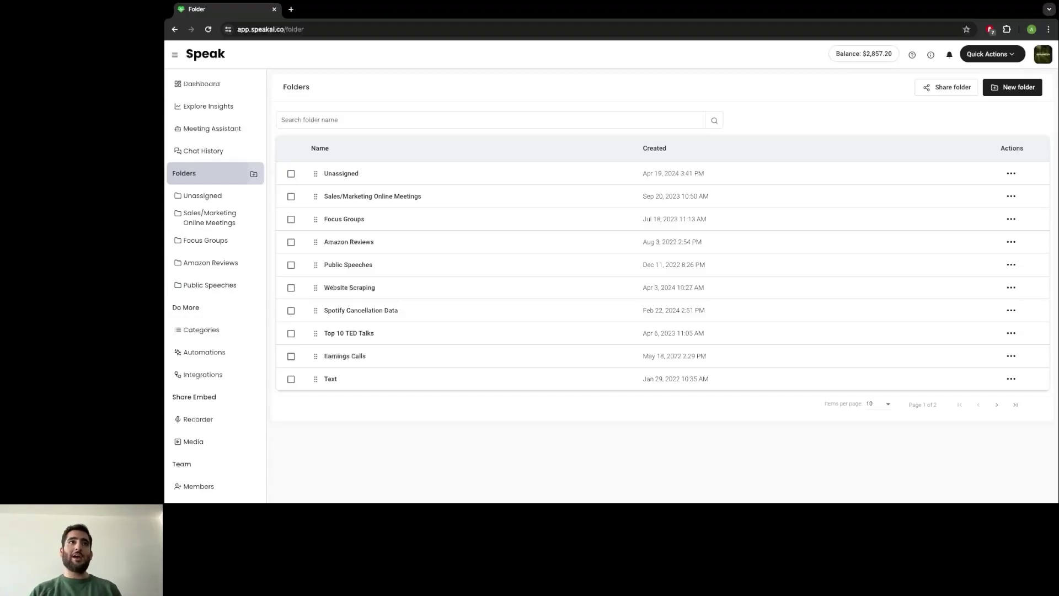
left_click(361, 310)
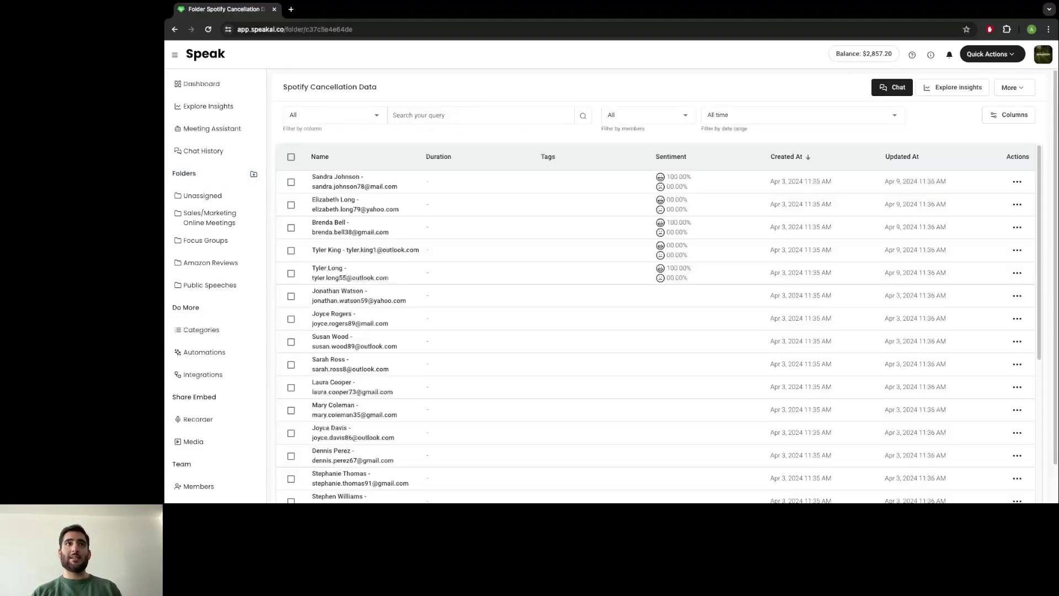
scroll(656, 331, "down", 4)
scroll(656, 331, "up", 4)
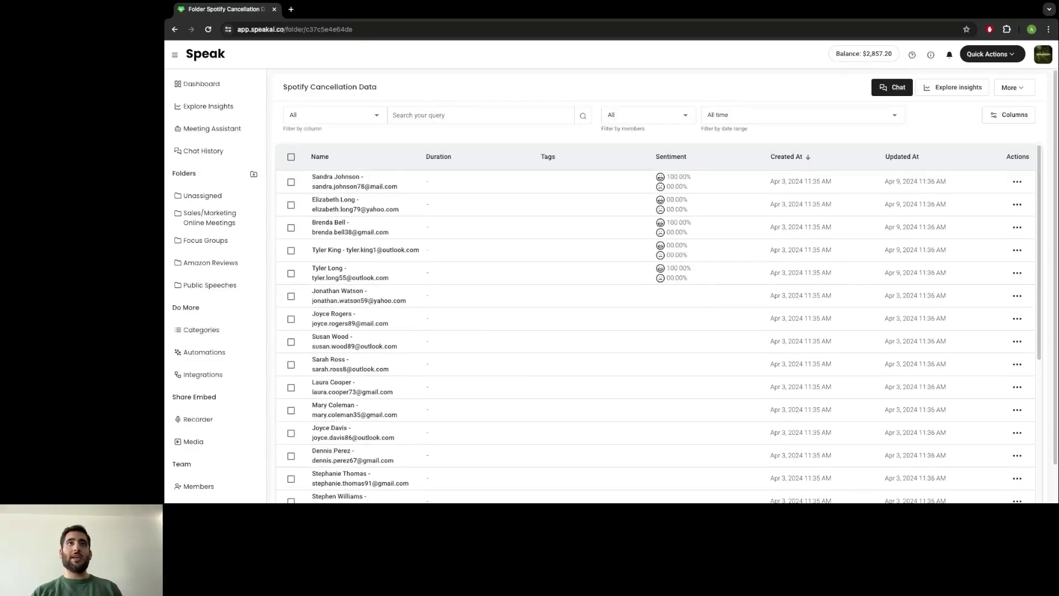
Step: Examine the first record's cancellation text and chat response, and browse the rest of the folder's record list
left_click(337, 175)
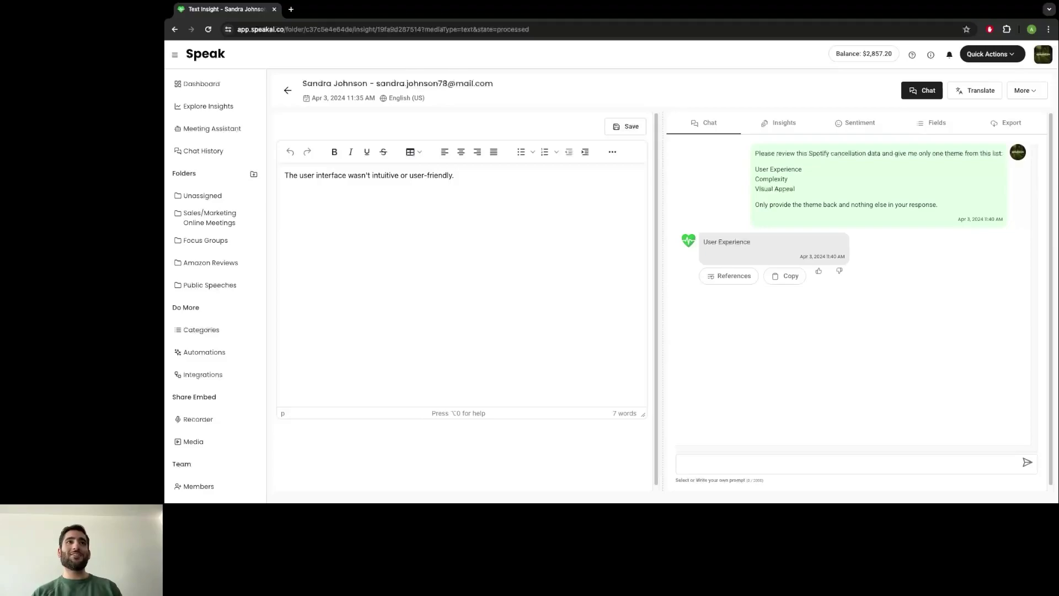
key("alt+Left")
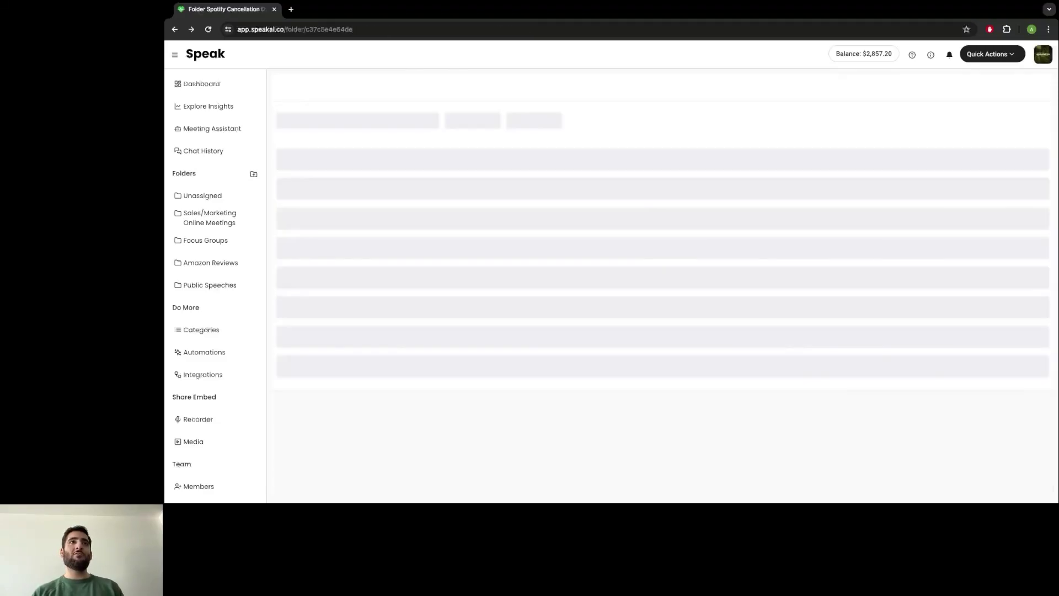
scroll(656, 331, "down", 4)
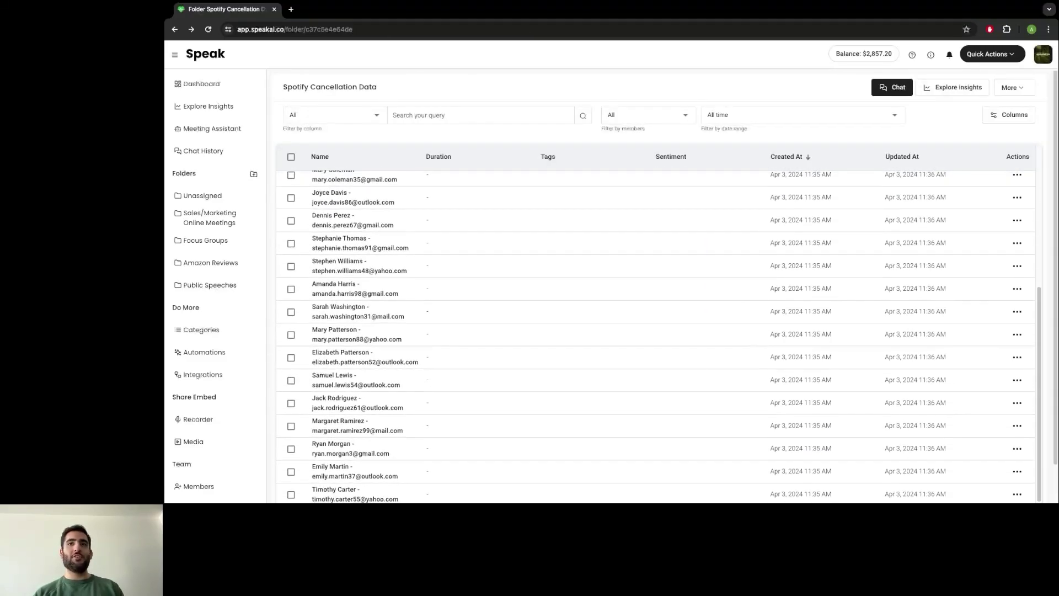
scroll(655, 331, "up", 4)
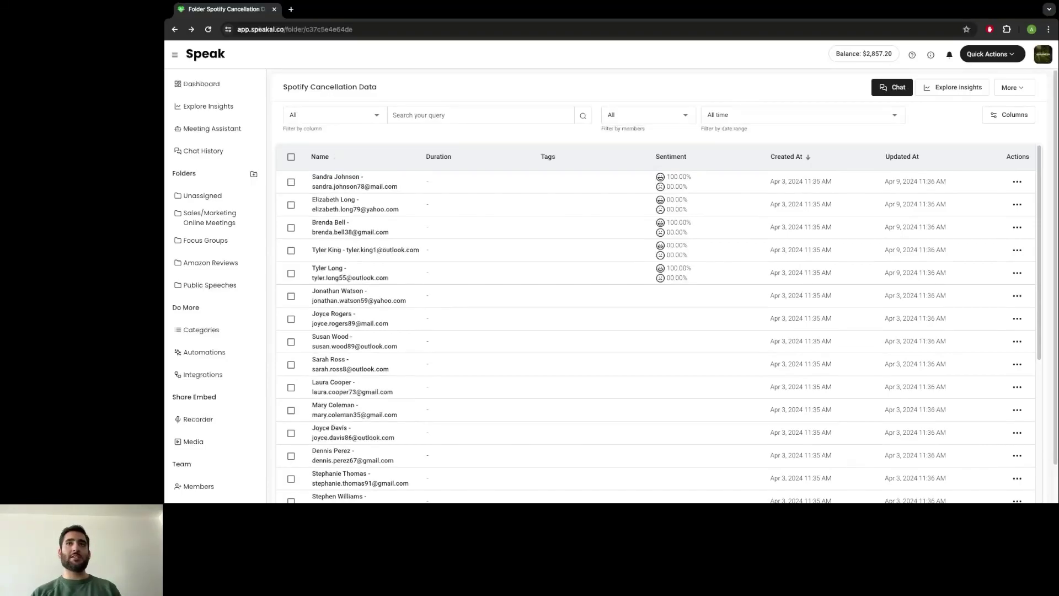
scroll(655, 331, "down", 5)
scroll(655, 331, "up", 5)
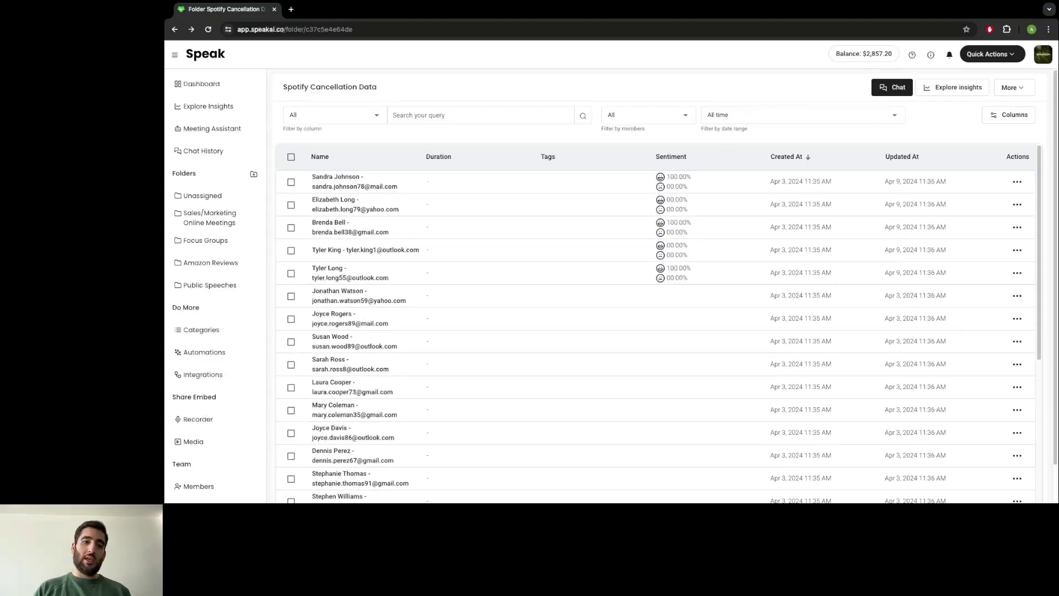
left_click(354, 181)
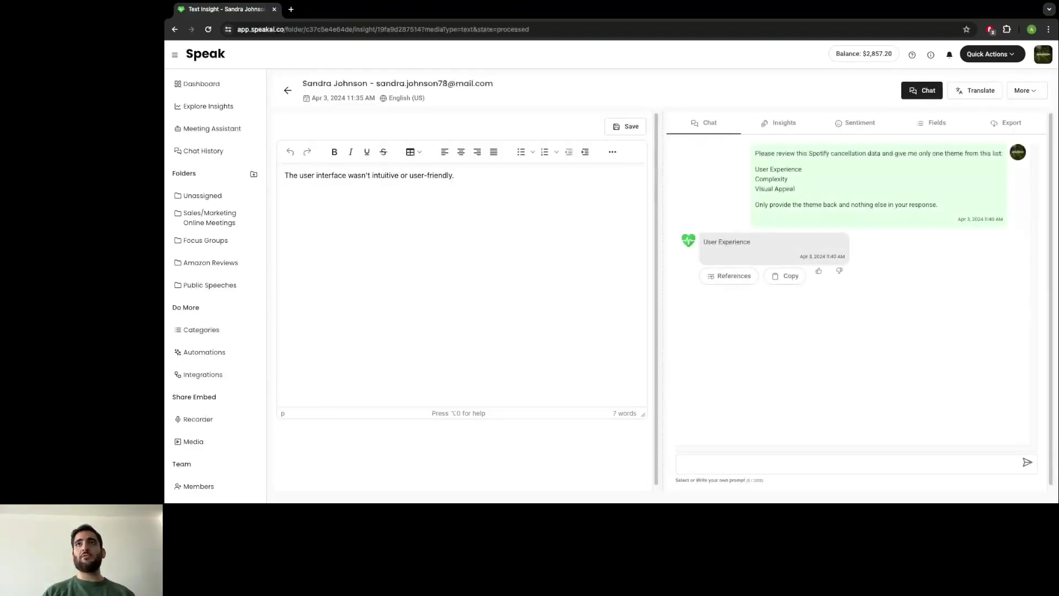
key("super+bracketleft")
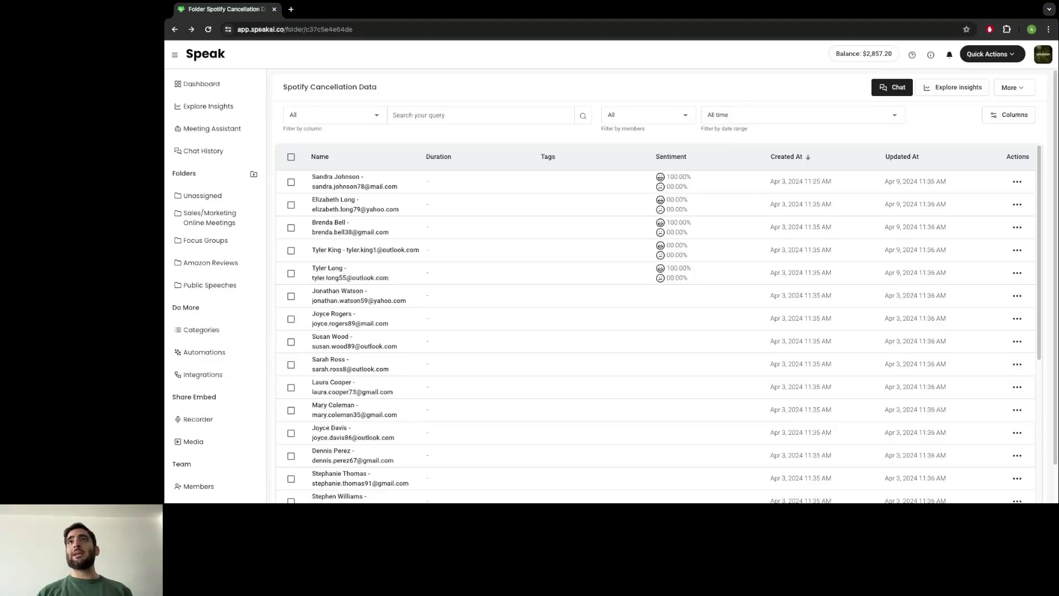
Step: Start a chat on the whole folder and filter its suggested prompts by job title Market researcher and data type Survey data
left_click(892, 87)
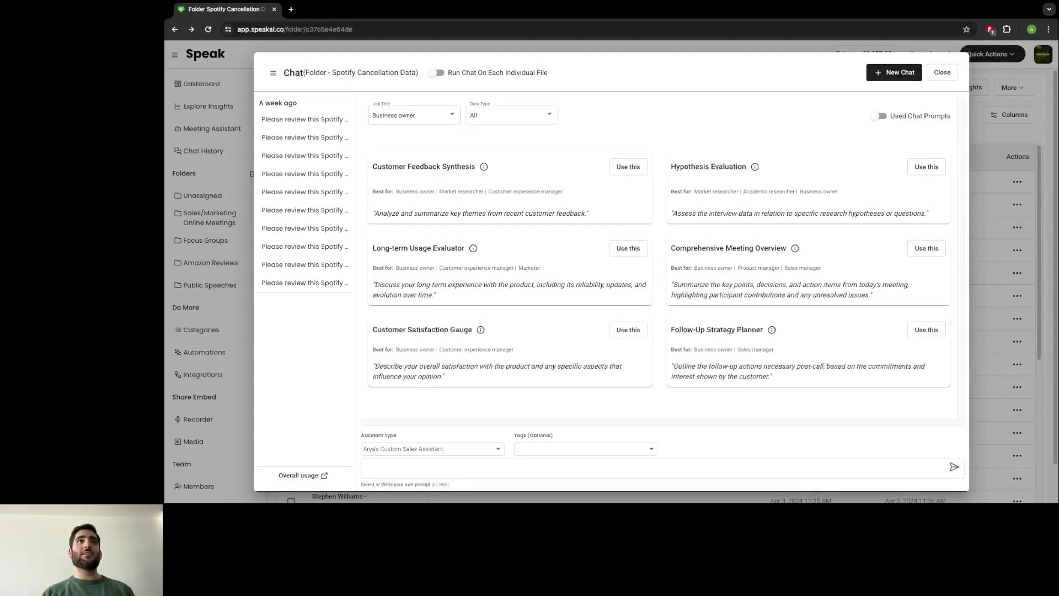
left_click(414, 115)
scroll(408, 126, "down", 2)
left_click(403, 126)
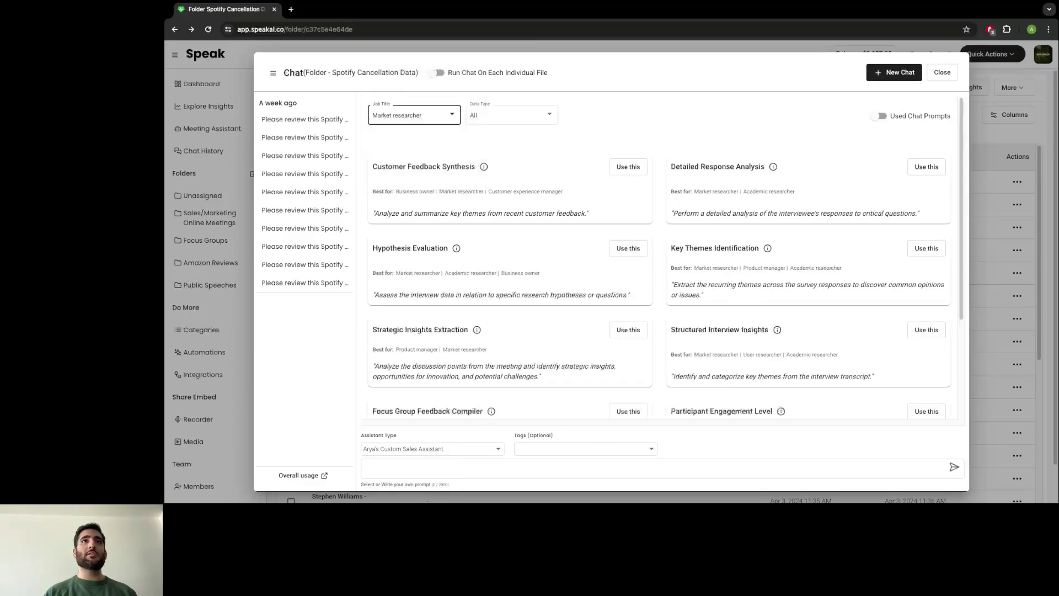
left_click(510, 114)
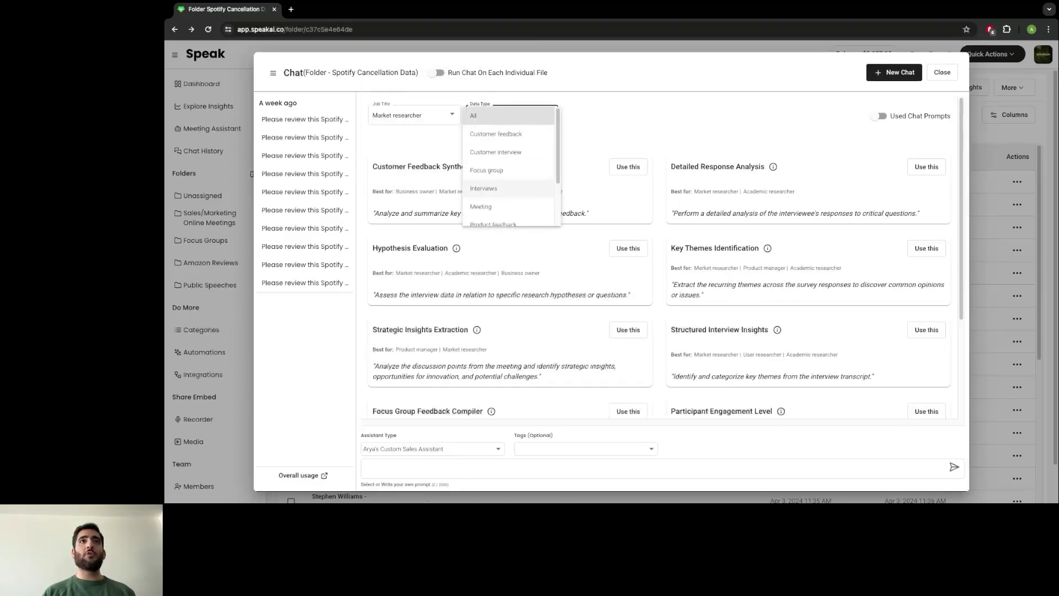
scroll(497, 165, "down", 2)
scroll(496, 183, "down", 1)
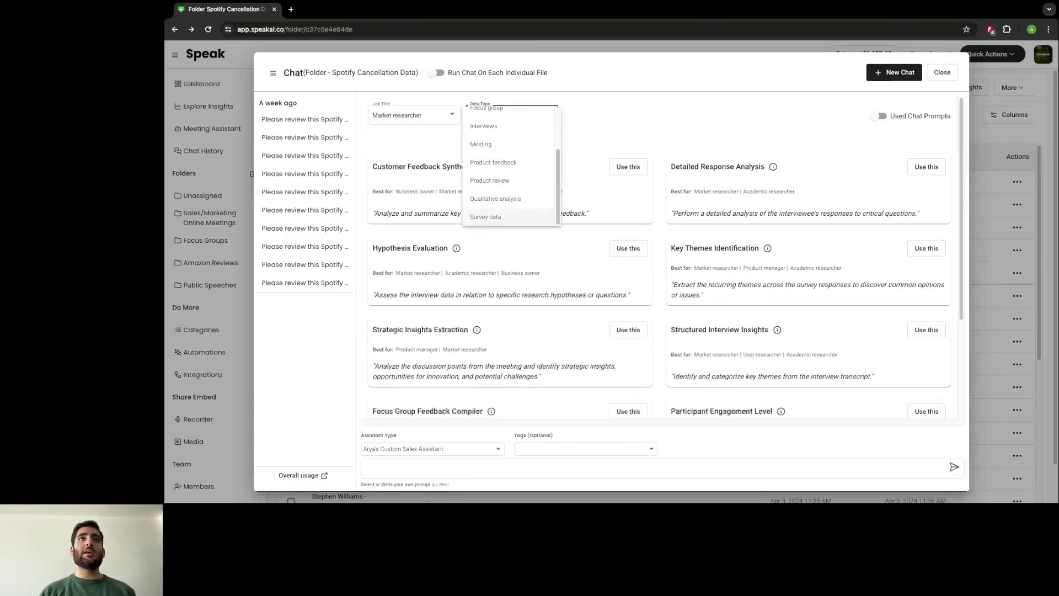
left_click(497, 216)
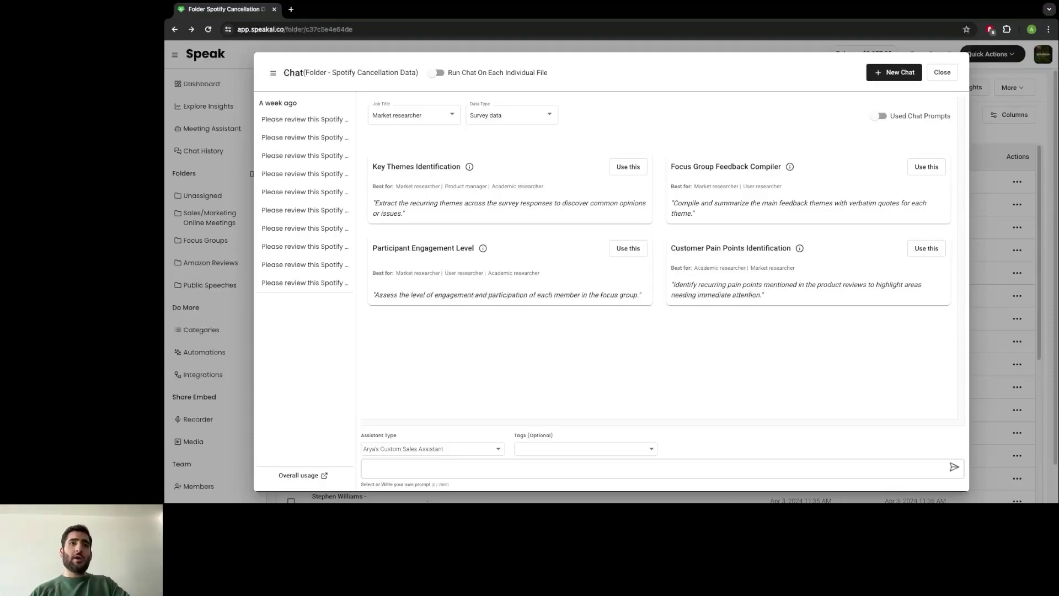
Step: Review the available assistant types and the blank form for creating an assistant template, and leave the folder chat
left_click(430, 448)
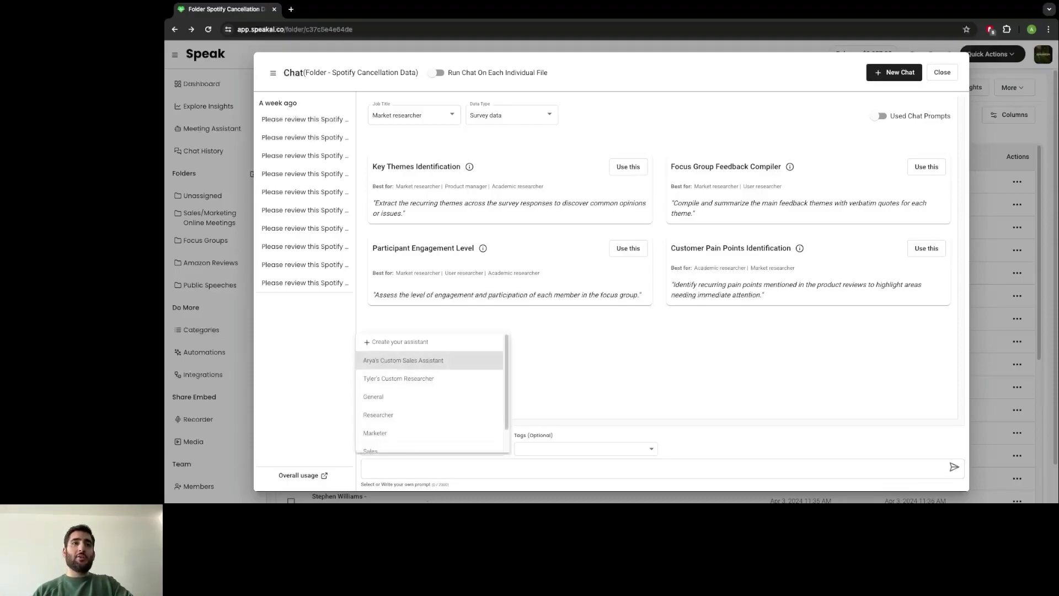
scroll(430, 425, "down", 1)
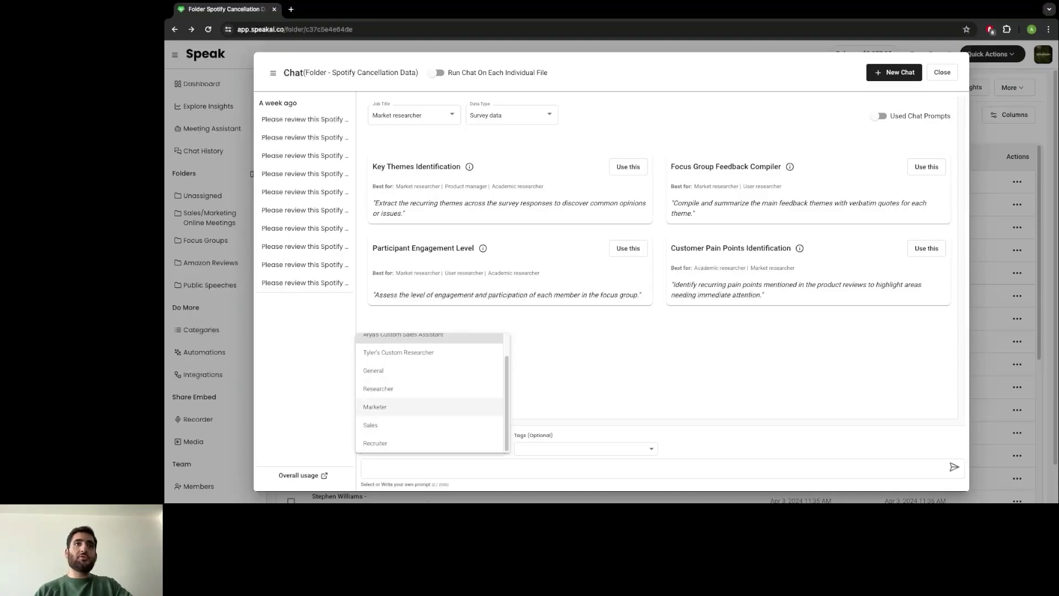
scroll(431, 406, "up", 1)
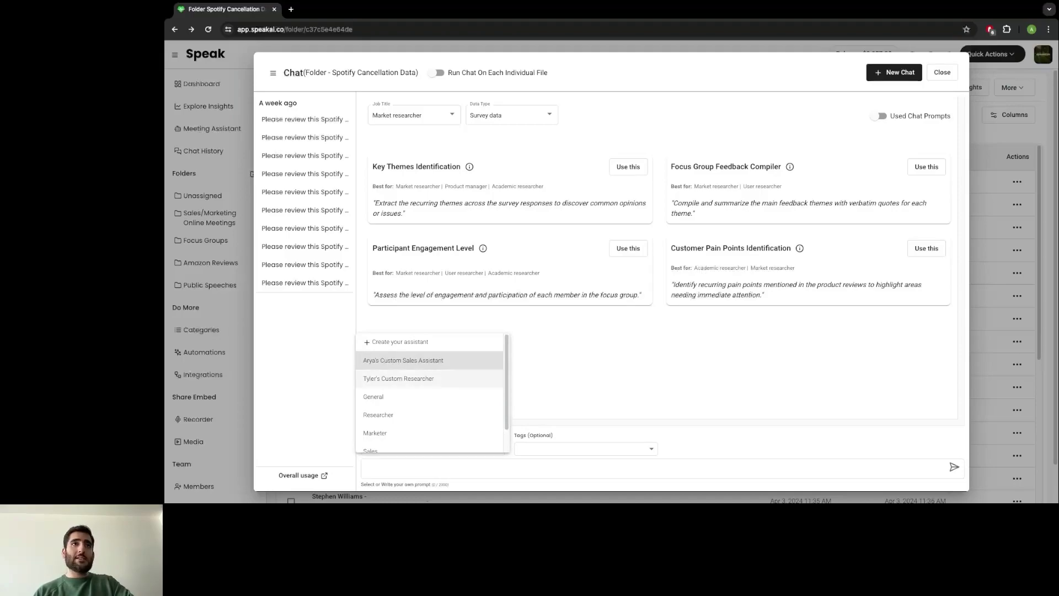
left_click(398, 342)
left_click(611, 223)
left_click(611, 298)
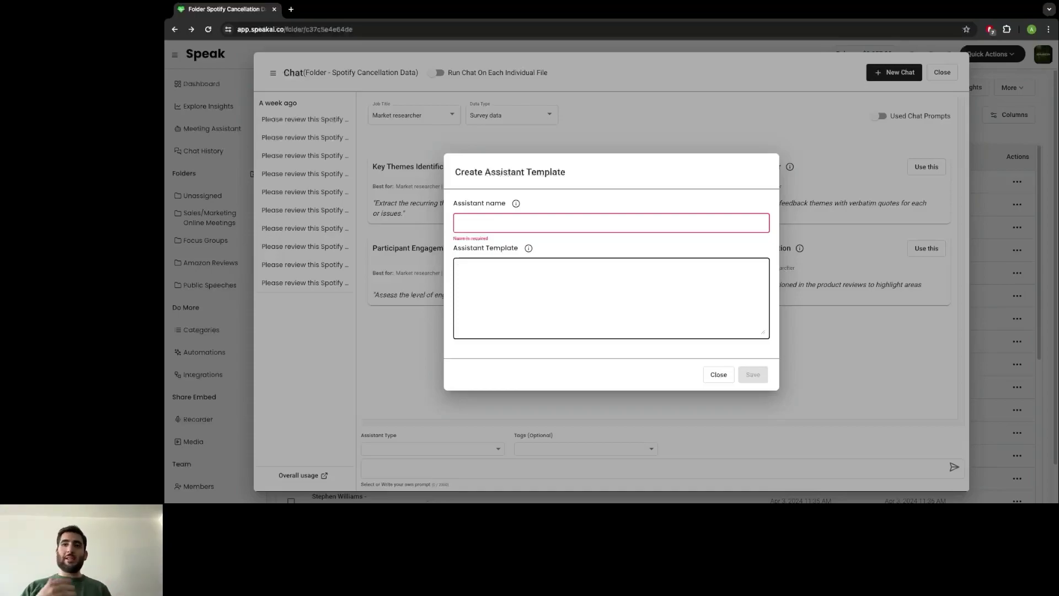
key("Escape")
left_click(655, 469)
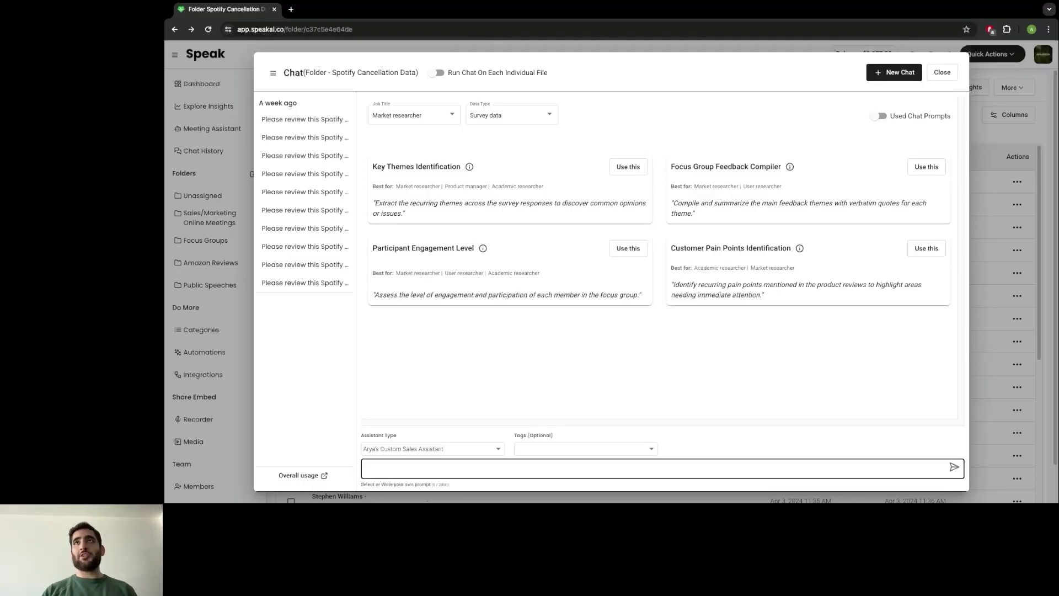
key("Escape")
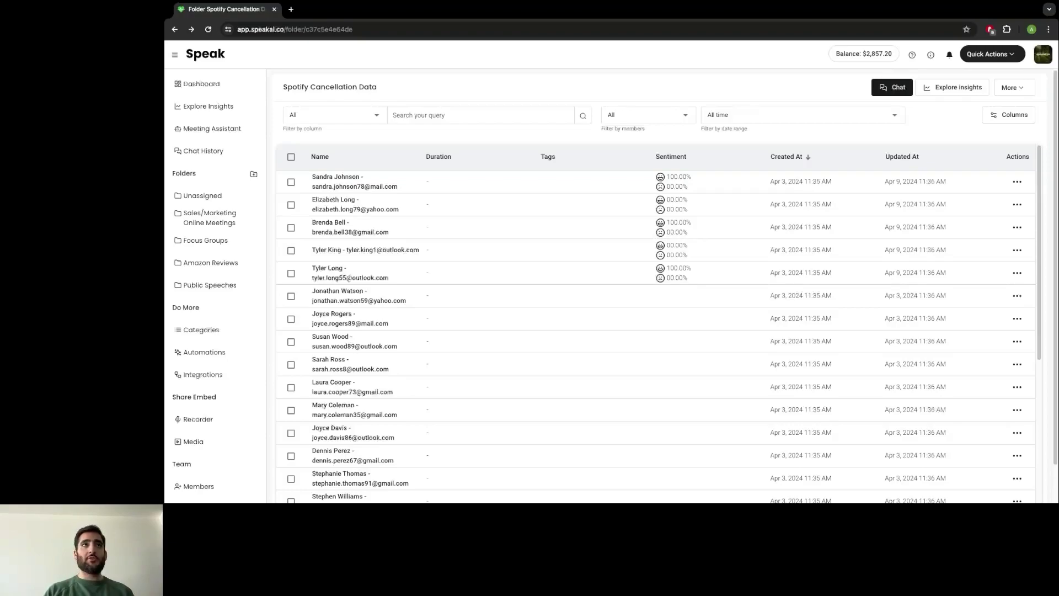
Step: Select the first five records in the Spotify Cancellation Data folder
left_click(291, 182)
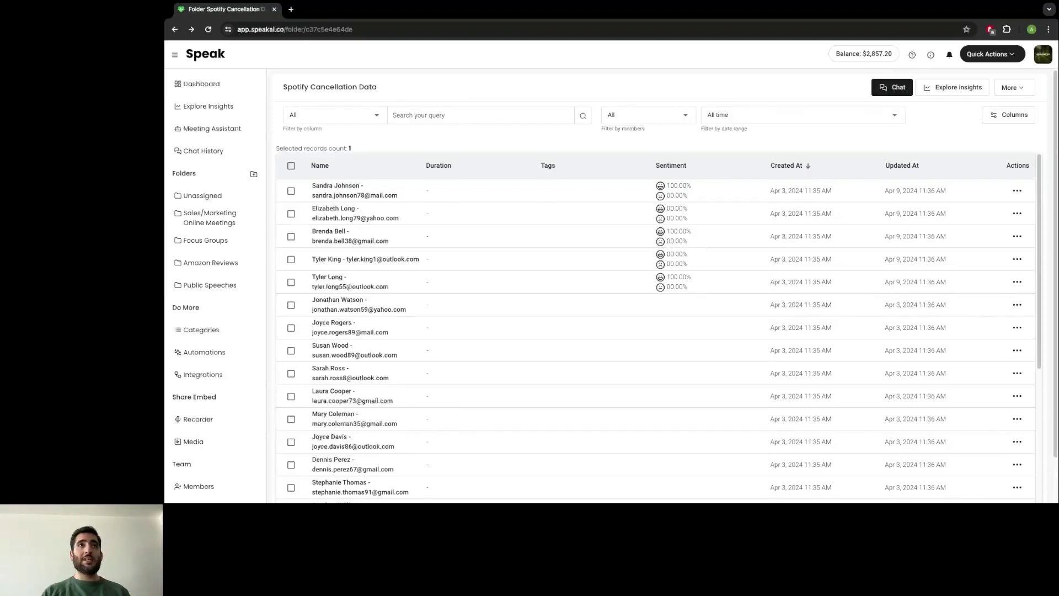
left_click(291, 214)
left_click(291, 237)
left_click(291, 259)
left_click(290, 282)
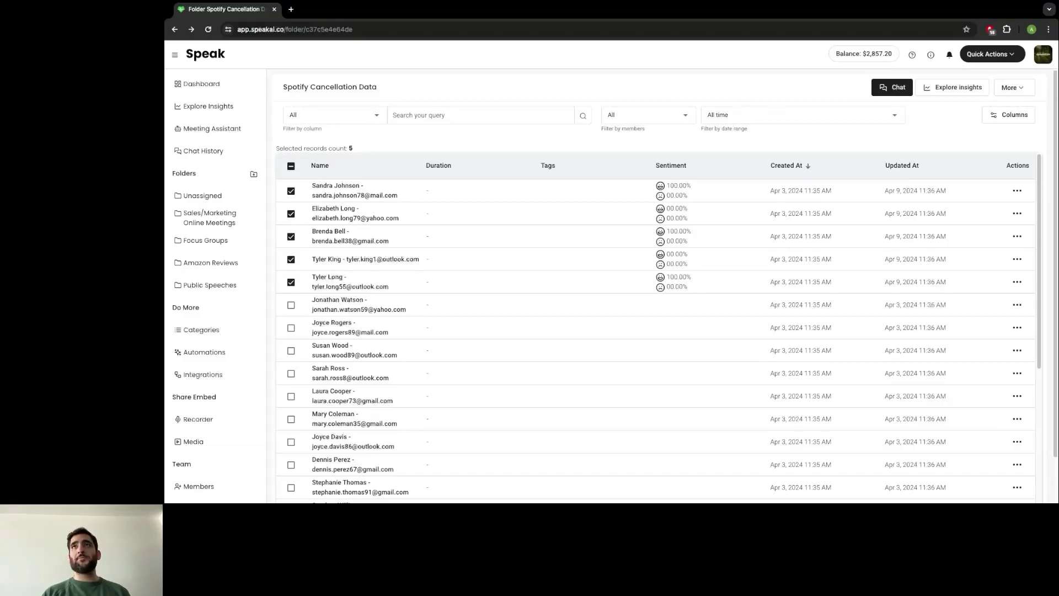
Step: Start a chat on the selected records with Map Response to Field confirmed, using the existing custom researcher assistant
left_click(892, 87)
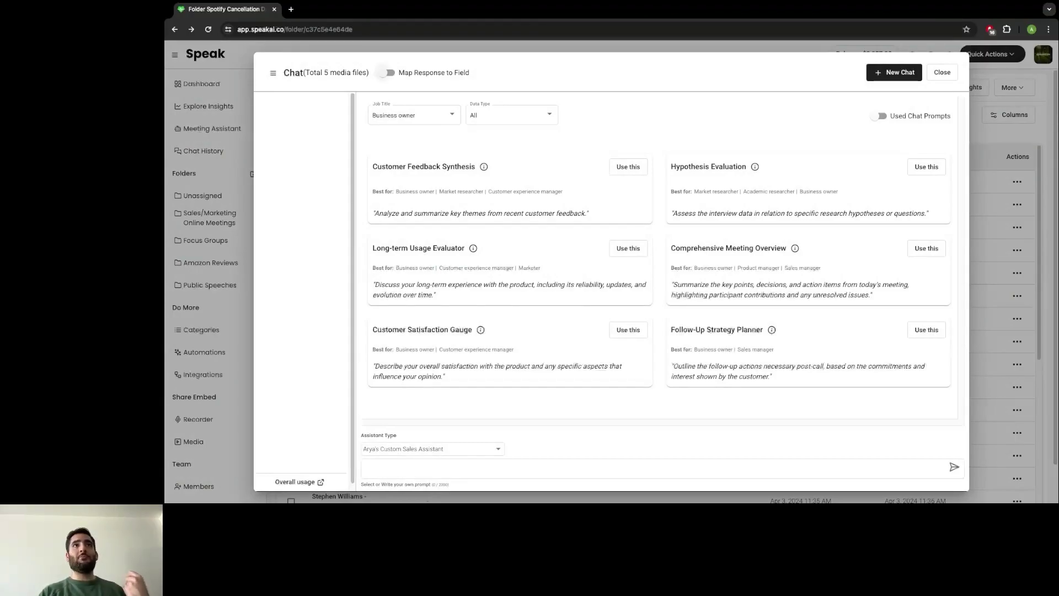
left_click(388, 72)
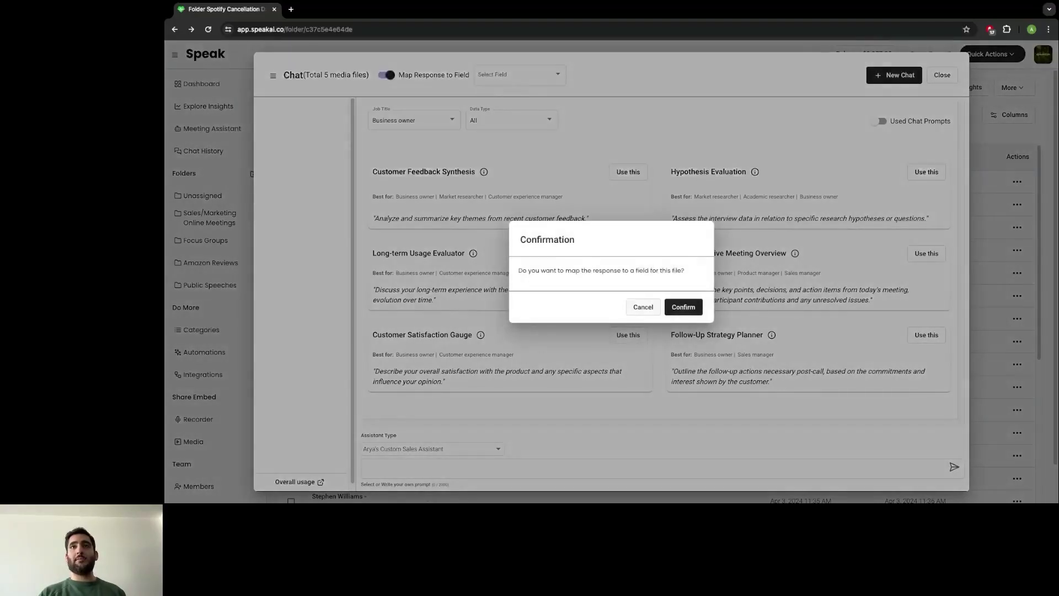
left_click(684, 307)
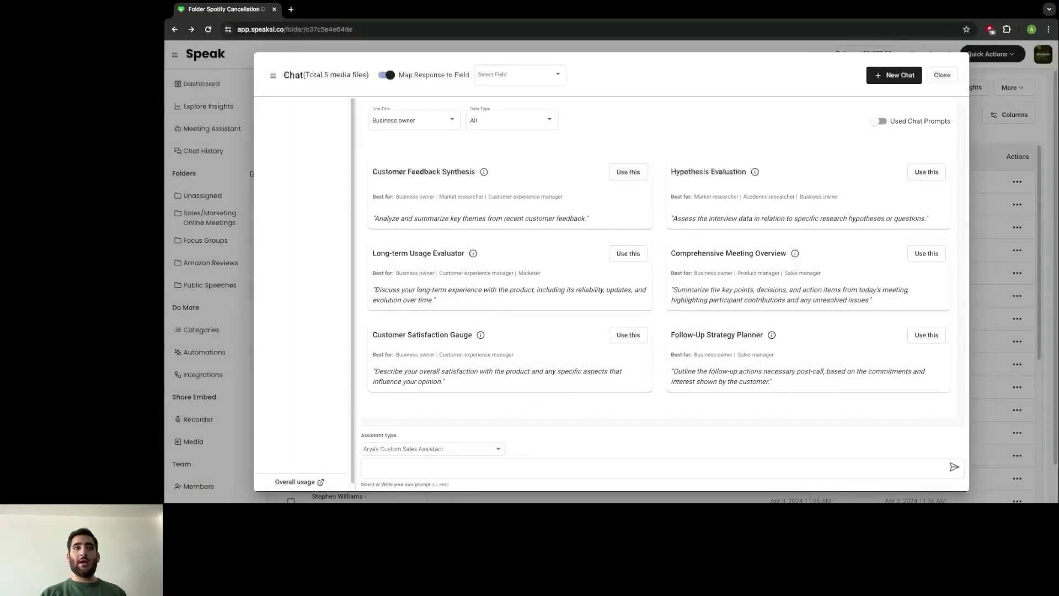
left_click(432, 448)
left_click(441, 379)
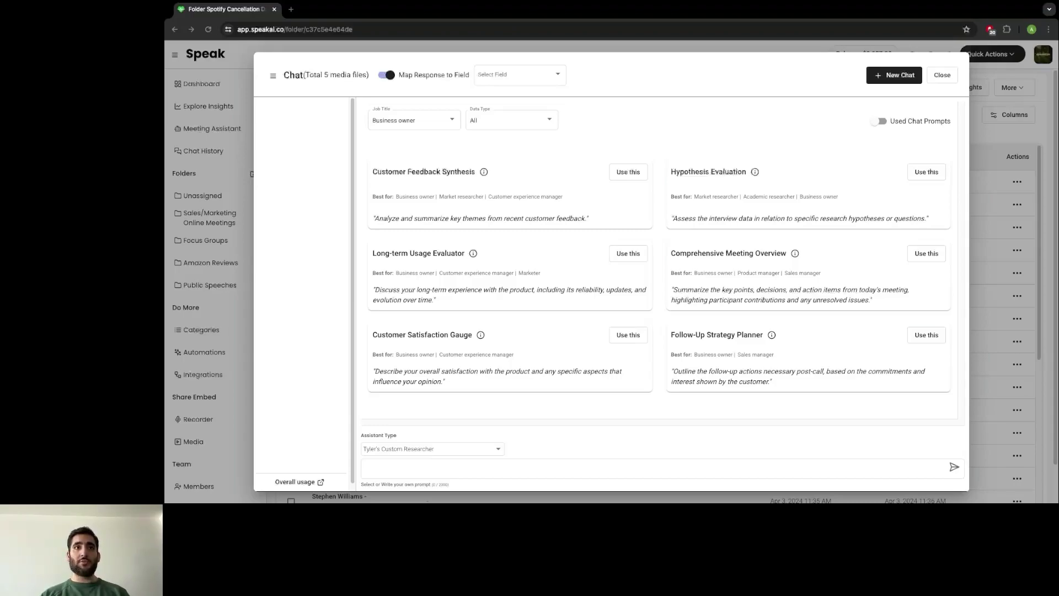
Step: Enter a prompt asking for only one theme from the list User Experience, Complexity, Visual Appeal and nothing else in the response
type("Please review this Spotify cancellation data and give me only one theme from this list: User Experience Complexity Visual Appeal Only provide the theme back and nothing else in your response. Please review this Spotify cancellation data and give me only one theme from this list: User Experience Complexity Visual Appeal Only provide the theme back and nothing else in your response.")
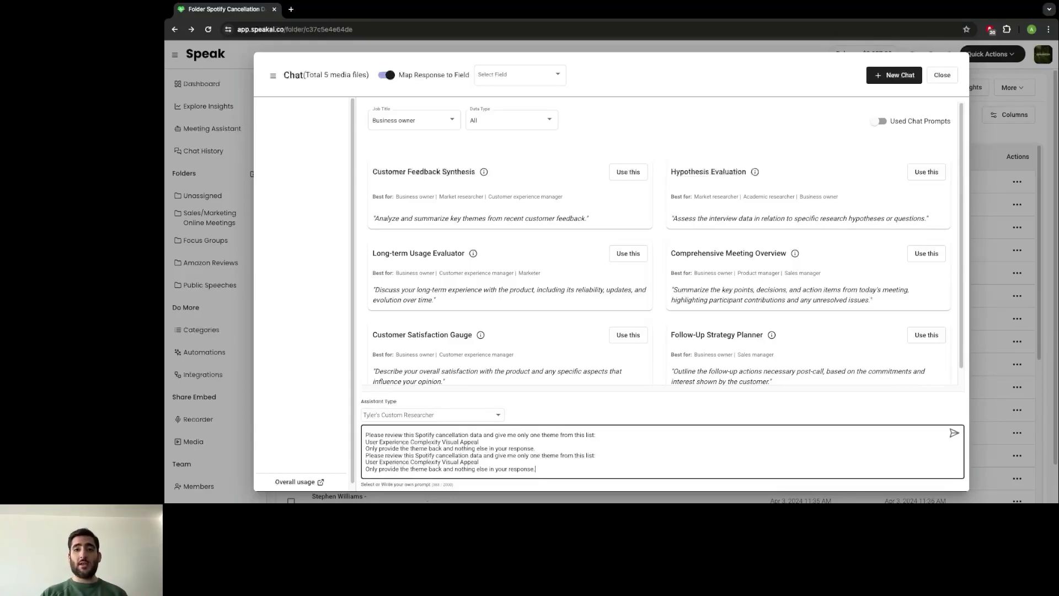
key("super+Tab")
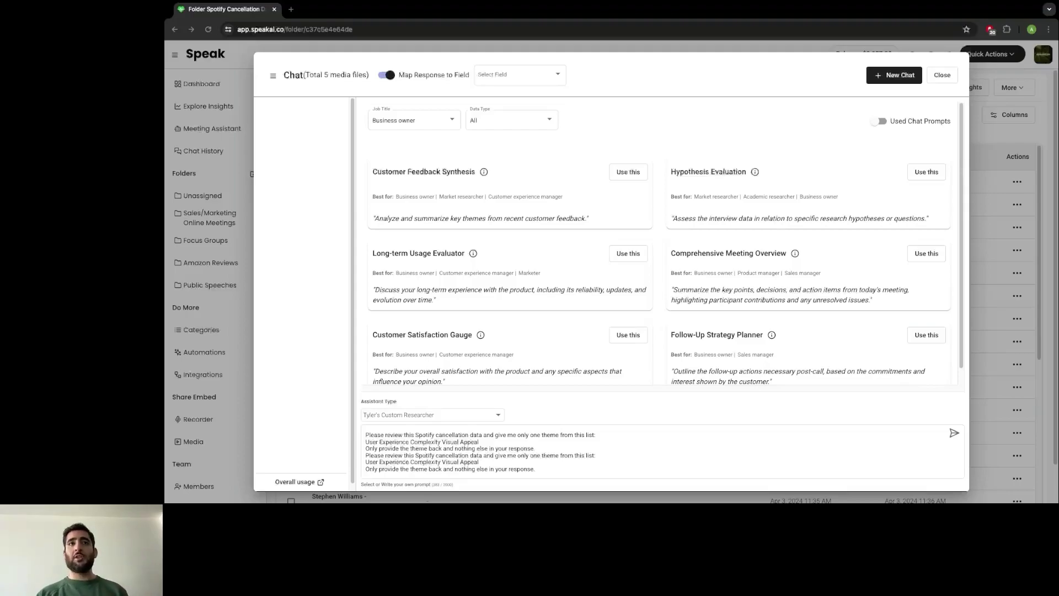
Step: Replace the prompt with one requesting the main theme for why this user cancelled their Spotify Plan, outputting only the Theme Name, and close the chat
key("ctrl+a")
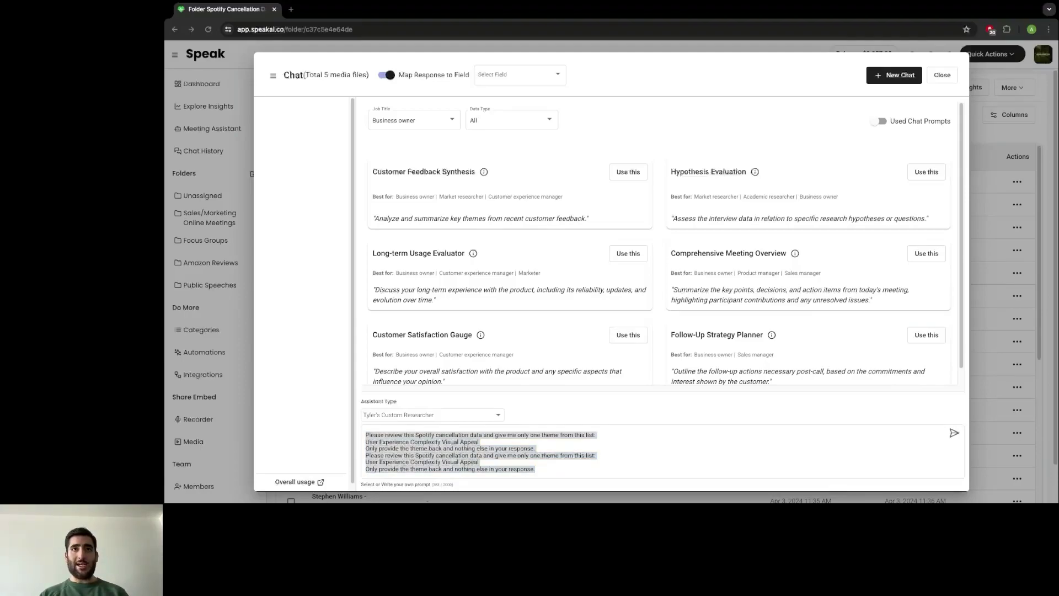
key("ctrl+a")
type("Please review this Spotify cancellation data and provide the main theme for why this user cancelled their Spotify Plan. Please be concise and only provide the Theme Name in the output.")
key("super+Tab")
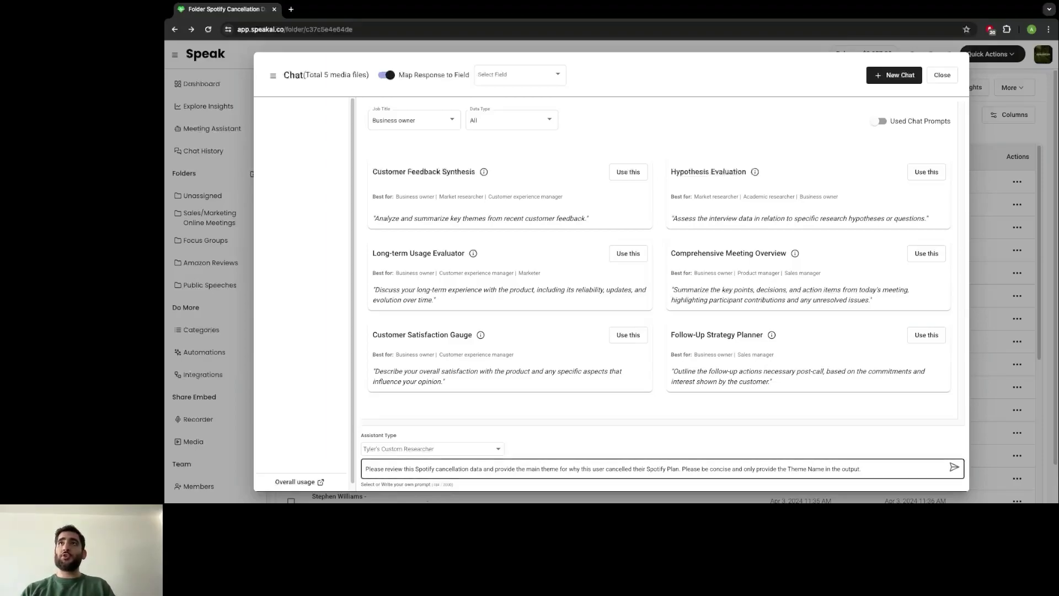
key("Escape")
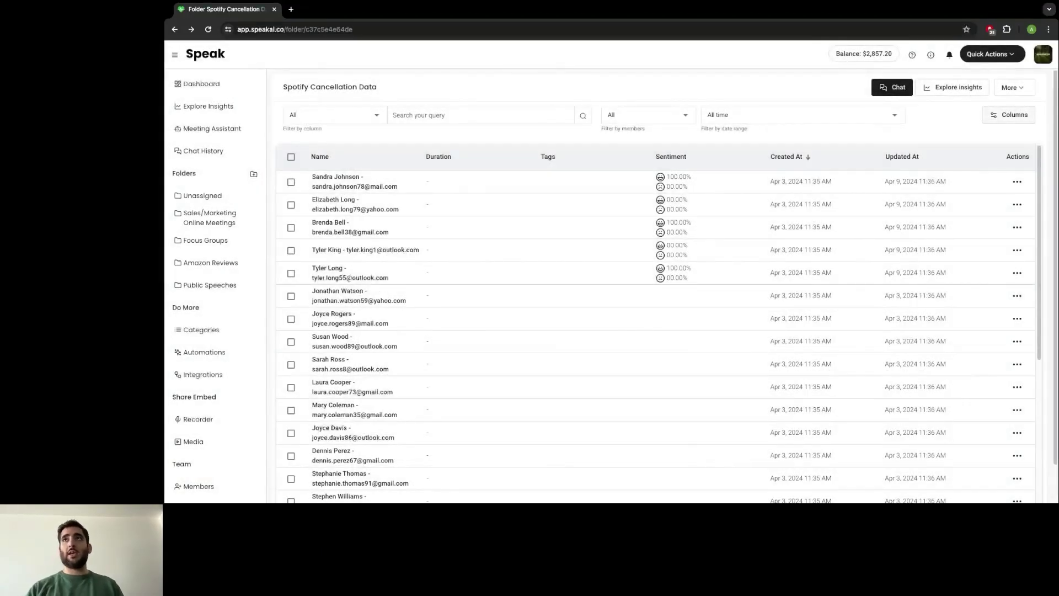
Step: Add the Exploratory Classification field to the active columns of the folder's table
left_click(1008, 115)
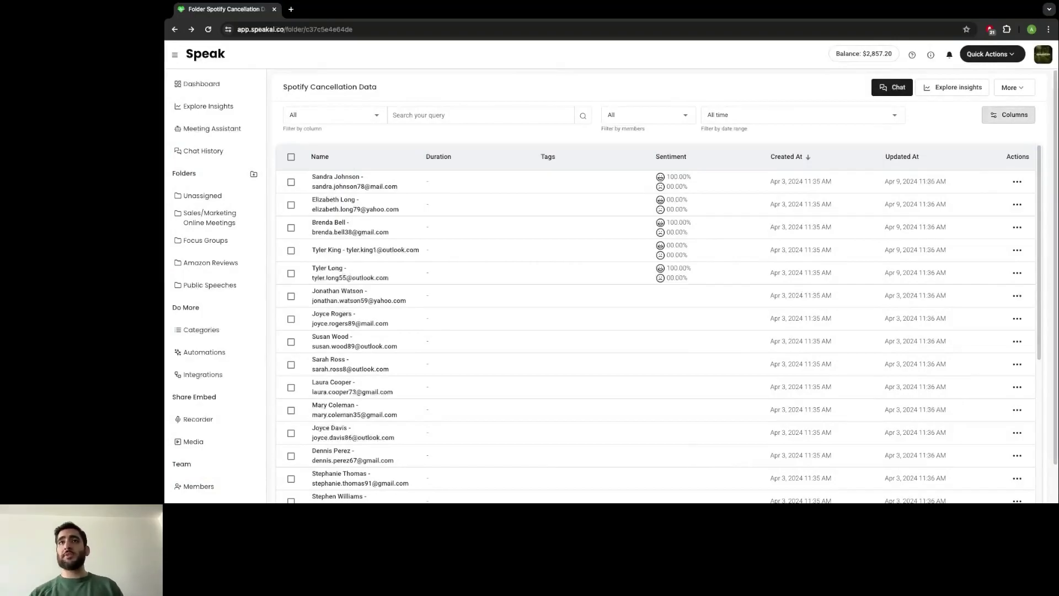
left_click_drag(667, 281, 413, 315)
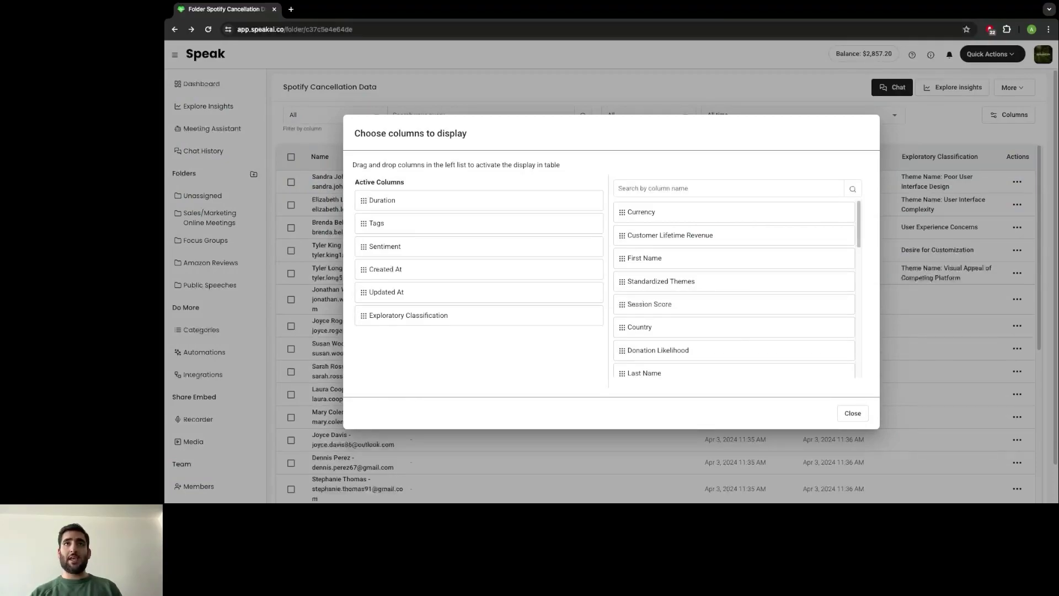
Step: Add the Standardized Themes field to the folder table's active columns and close the column chooser
left_click_drag(661, 281, 405, 339)
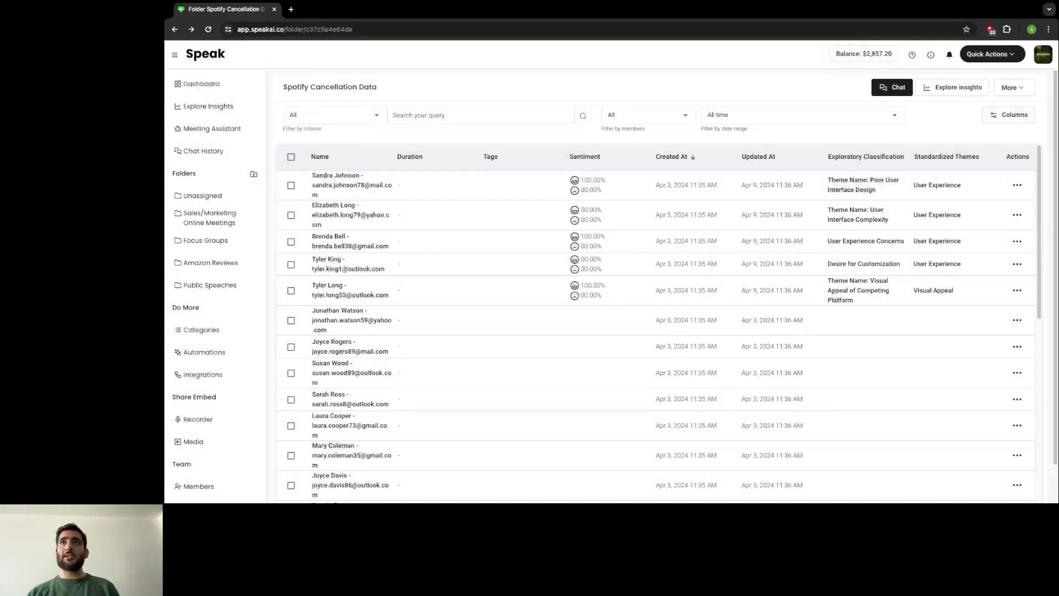
left_click(852, 413)
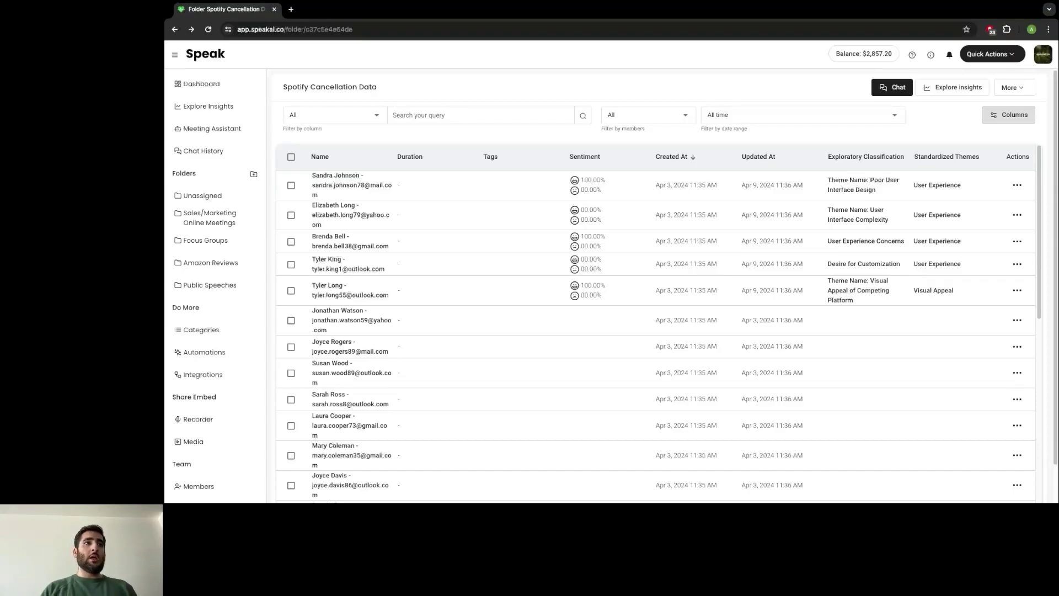
Step: Start a new automation with the Spotify Cancellation Data folder as its trigger
left_click(204, 352)
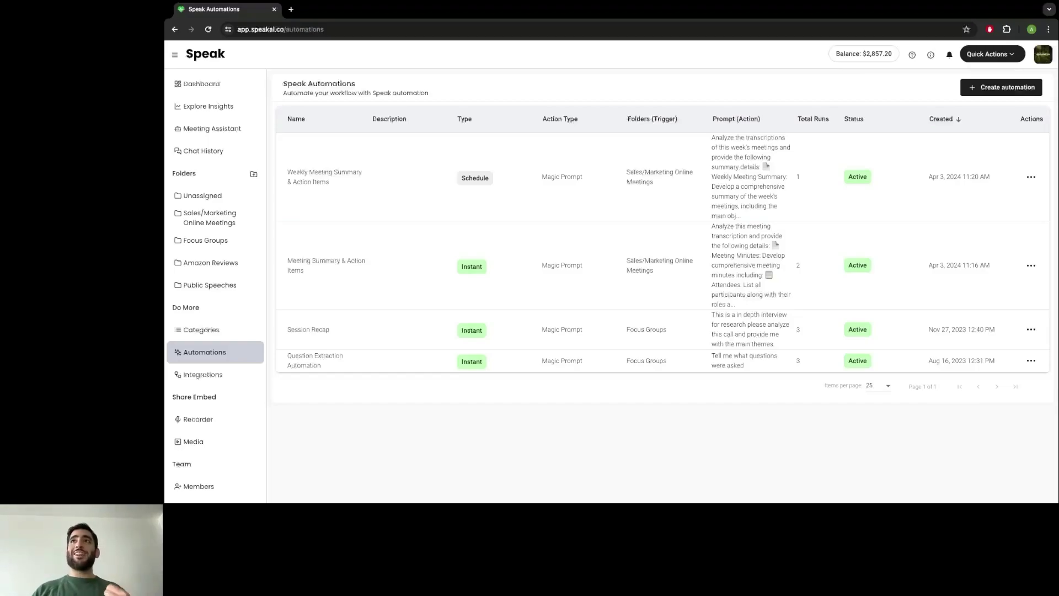
left_click(1001, 87)
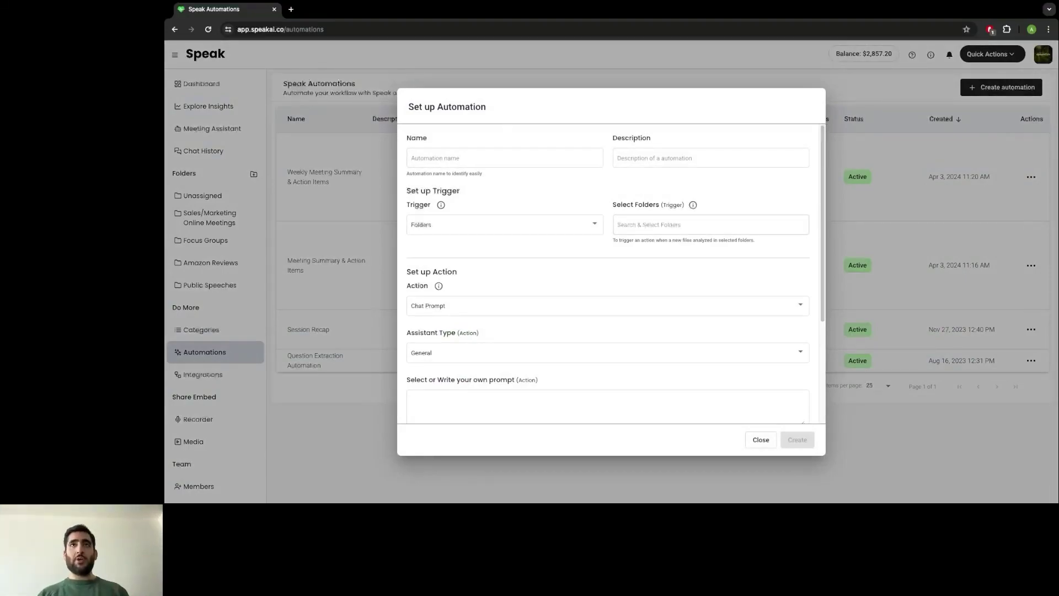
left_click(710, 225)
scroll(697, 298, "down", 2)
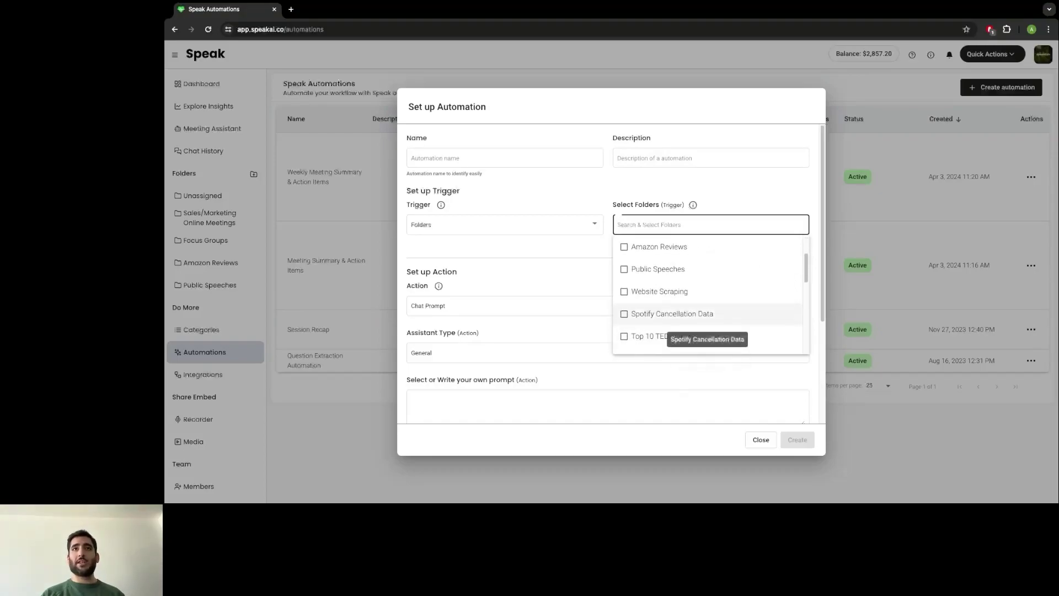
left_click(672, 314)
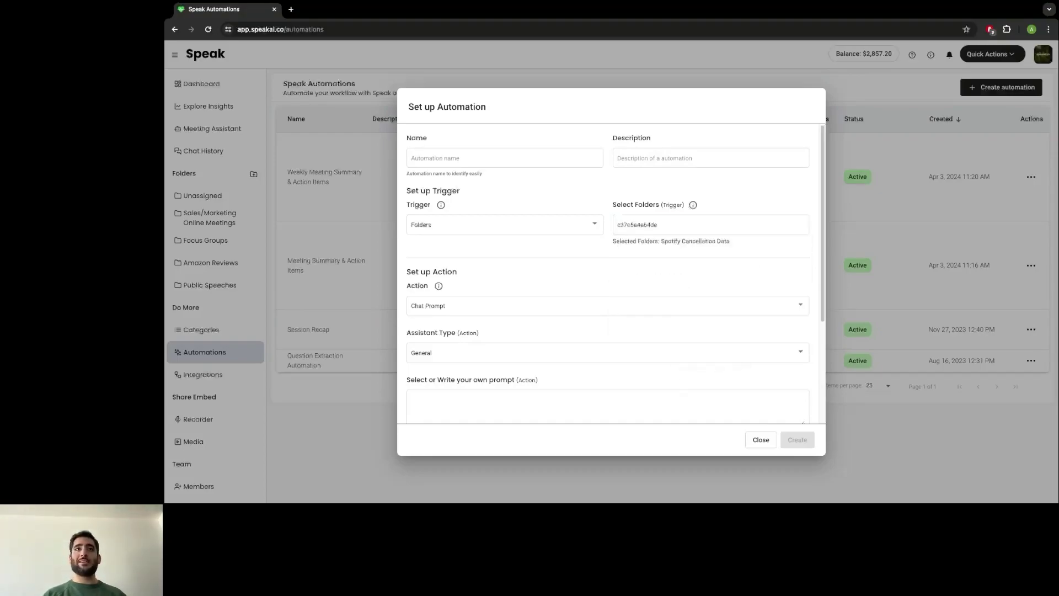
Step: Set the automation's assistant to the custom researcher and request the main theme for this user's Spotify Plan cancellation, concisely outputting only the Theme Name
scroll(607, 276, "down", 2)
scroll(607, 275, "down", 2)
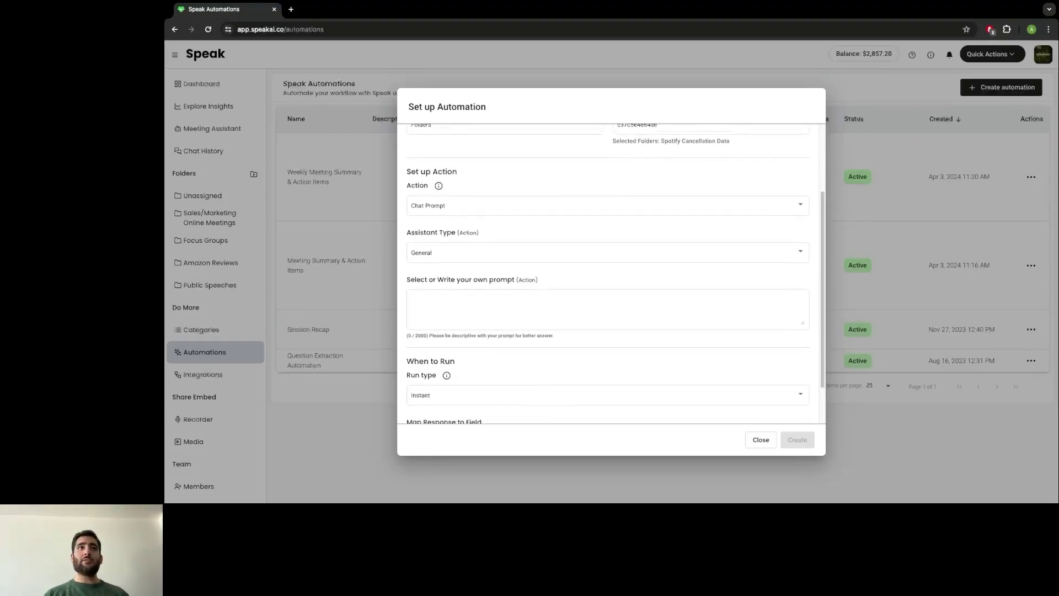
left_click(607, 247)
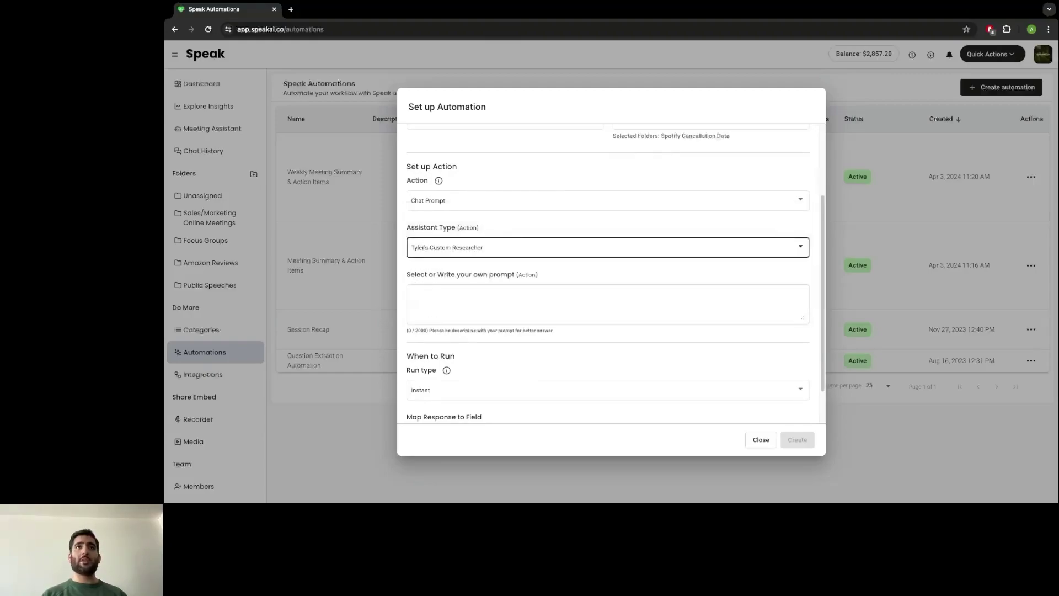
left_click(607, 303)
type("Please review this Spotify cancellation data and provide the main theme for why this user cancelled their Spotify Plan. Please be concise and only provide the Theme Name in the output.")
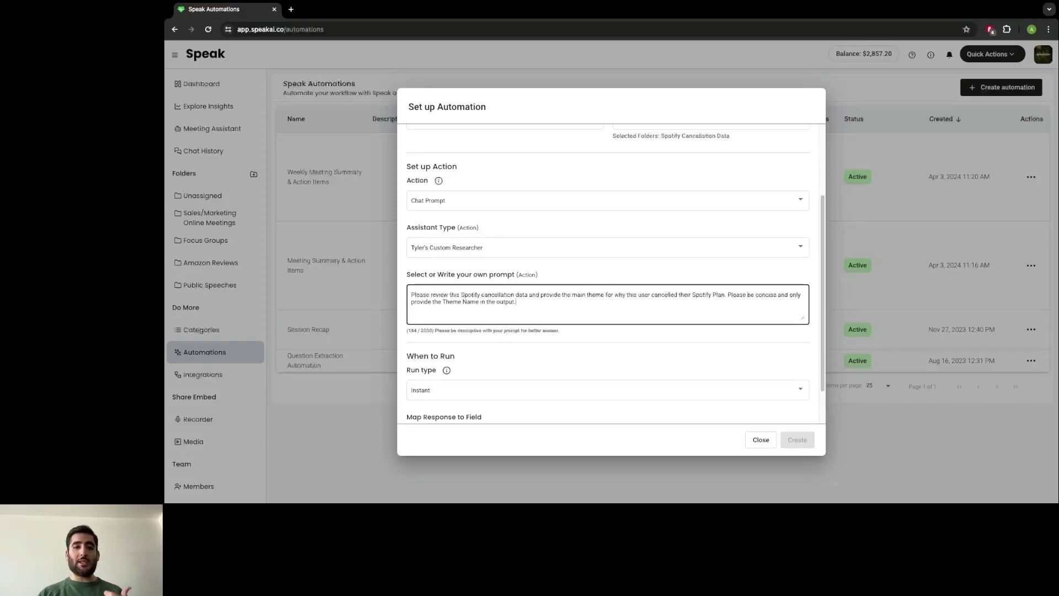
Step: Map the automation's response to the Exploratory Classification field
scroll(607, 276, "down", 2)
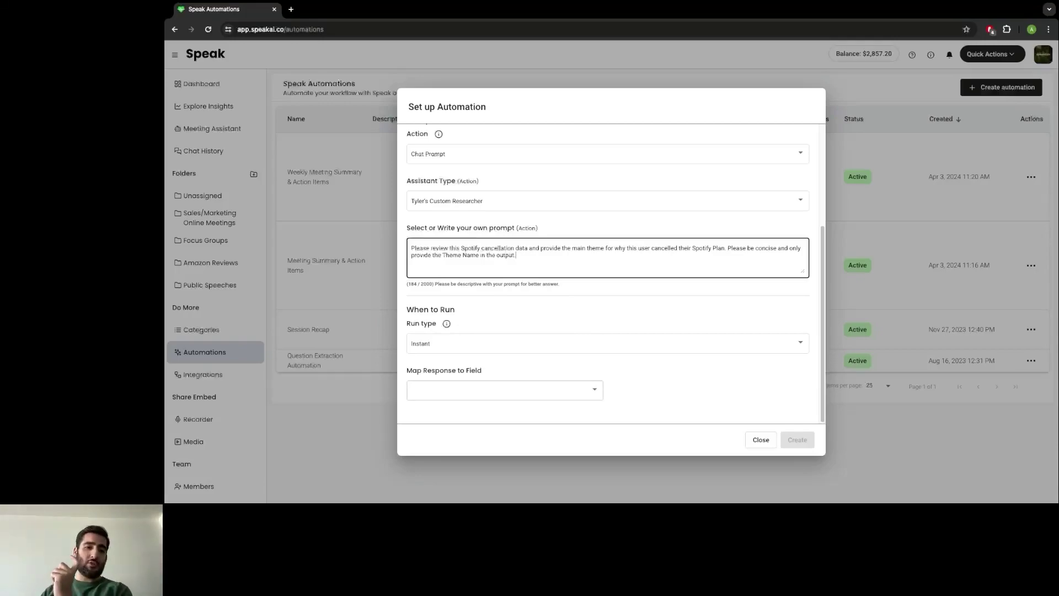
left_click(504, 390)
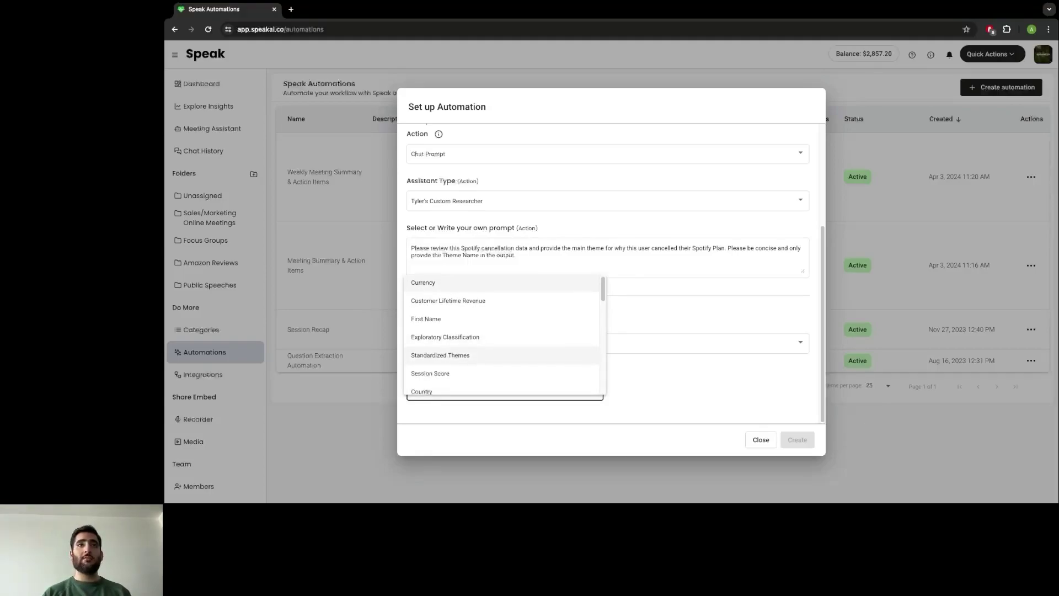
left_click(445, 339)
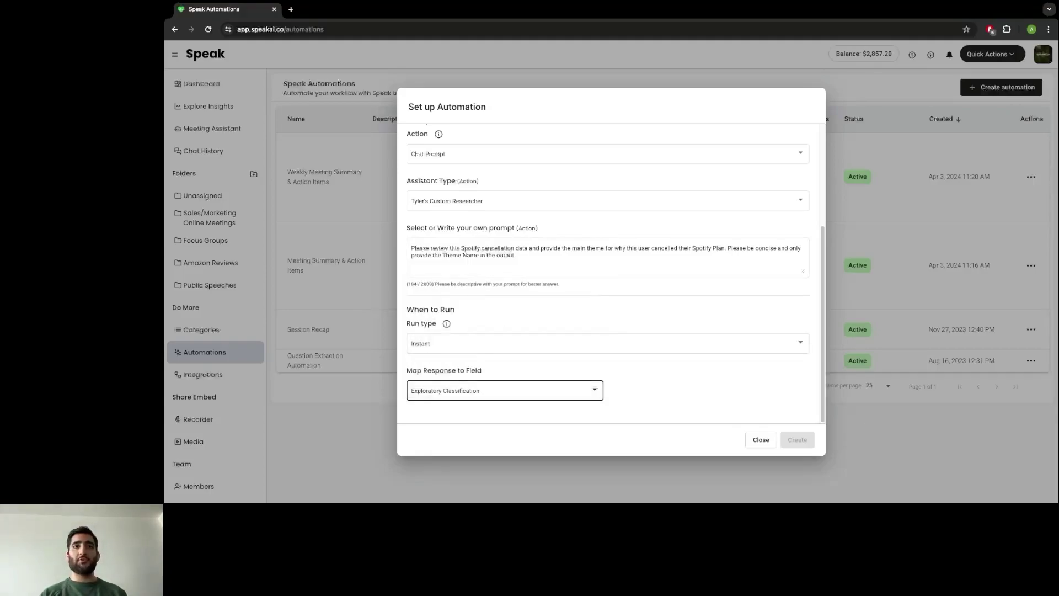